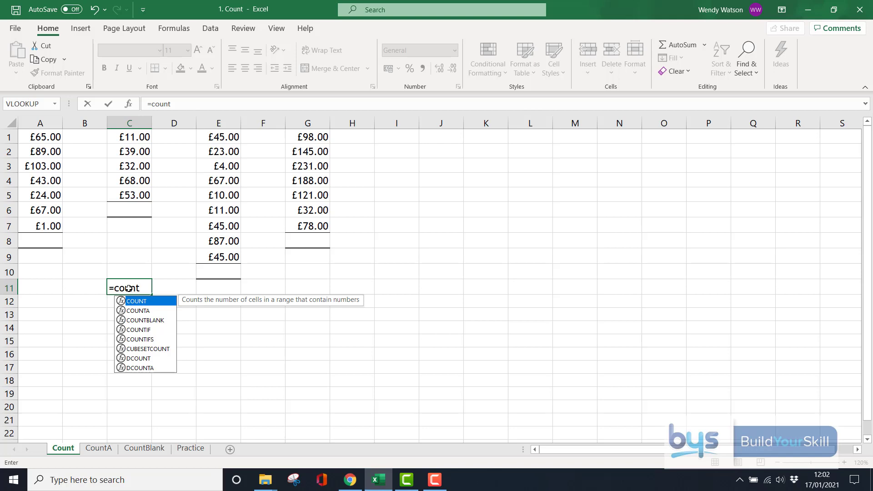
Clear the stray formula text and put =COUNT(A1:A7) in A8, returning 7.
{"action": "left_click_drag", "start_coordinate": [143, 288], "coordinate": [90, 274]}
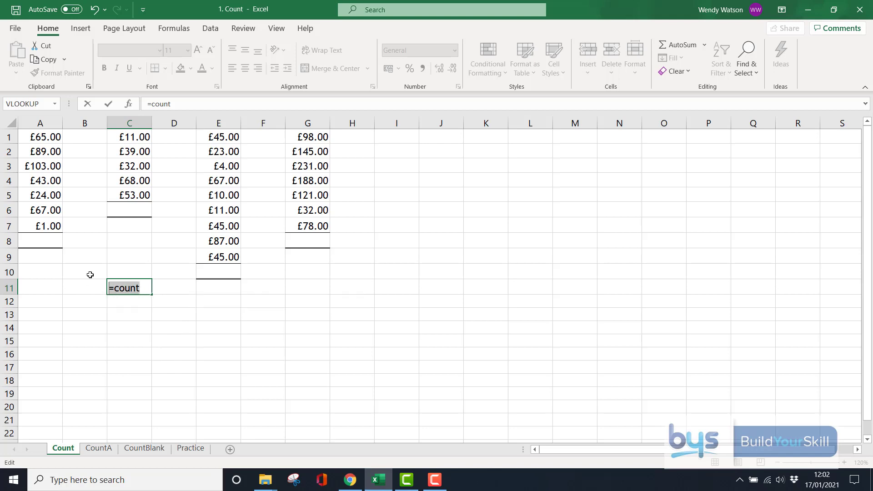
{"action": "key", "text": "Delete"}
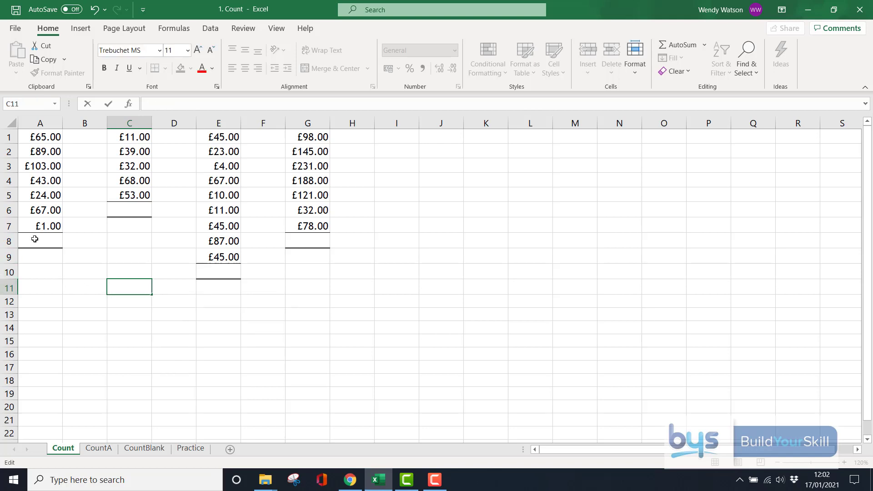
{"action": "left_click", "coordinate": [35, 239]}
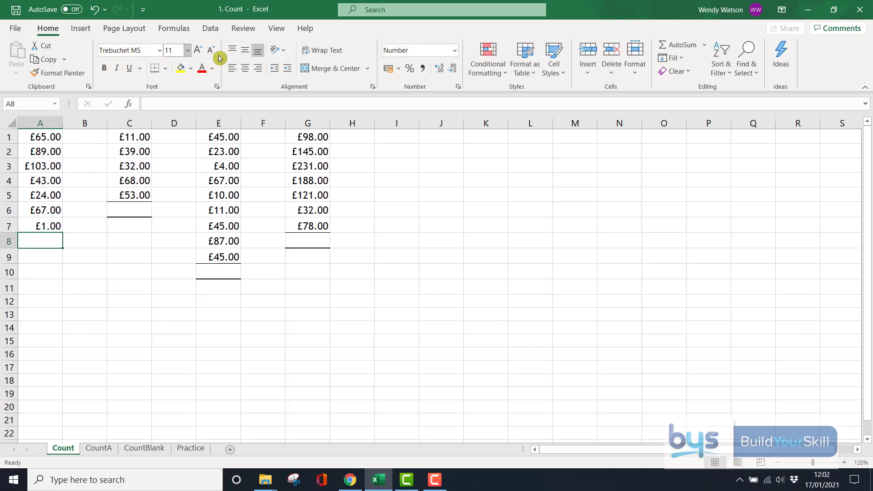
{"action": "left_click", "coordinate": [707, 47]}
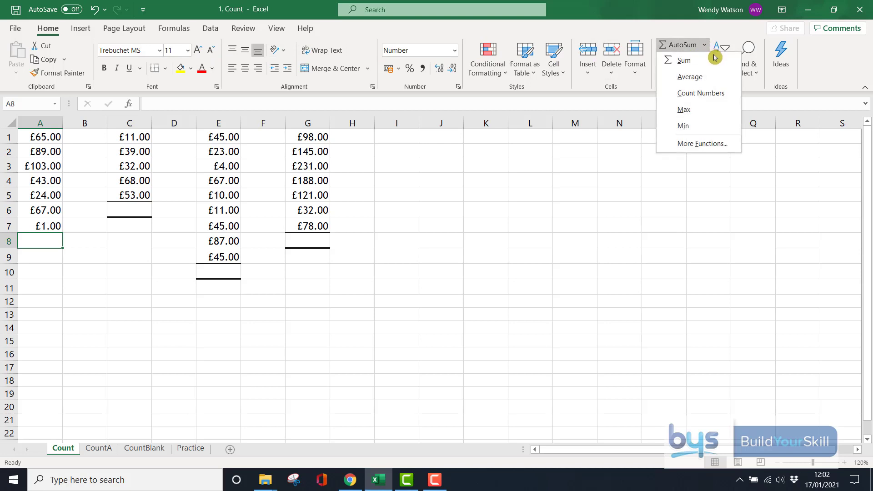
{"action": "left_click", "coordinate": [718, 96]}
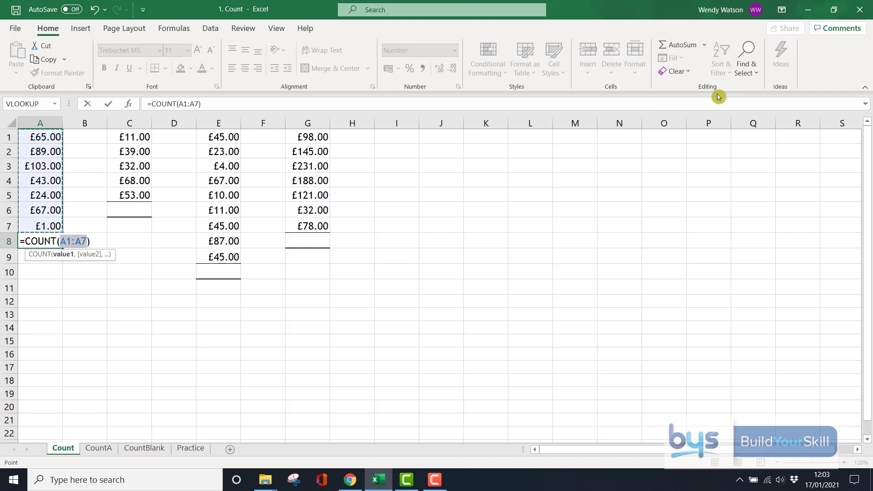
{"action": "key", "text": "Return"}
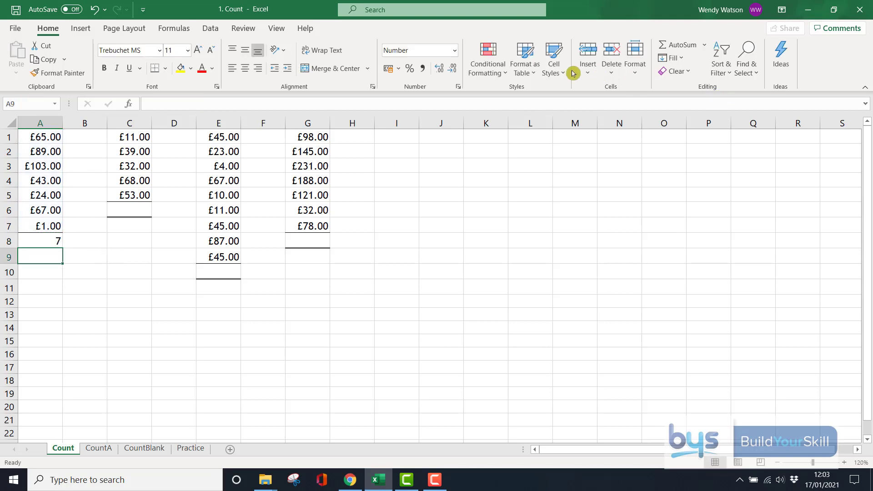
Count the numeric entries of column C into C6 with Count Numbers, giving 5.
{"action": "left_click_drag", "start_coordinate": [138, 137], "coordinate": [128, 209]}
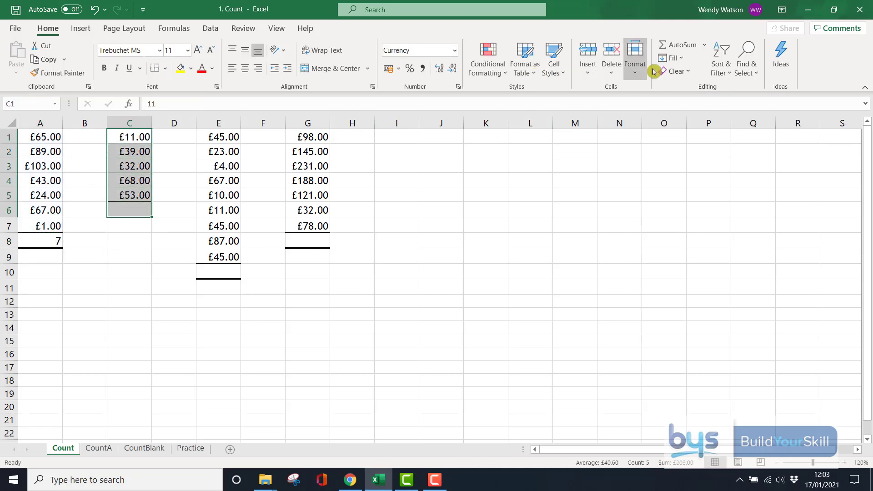
{"action": "left_click", "coordinate": [704, 45]}
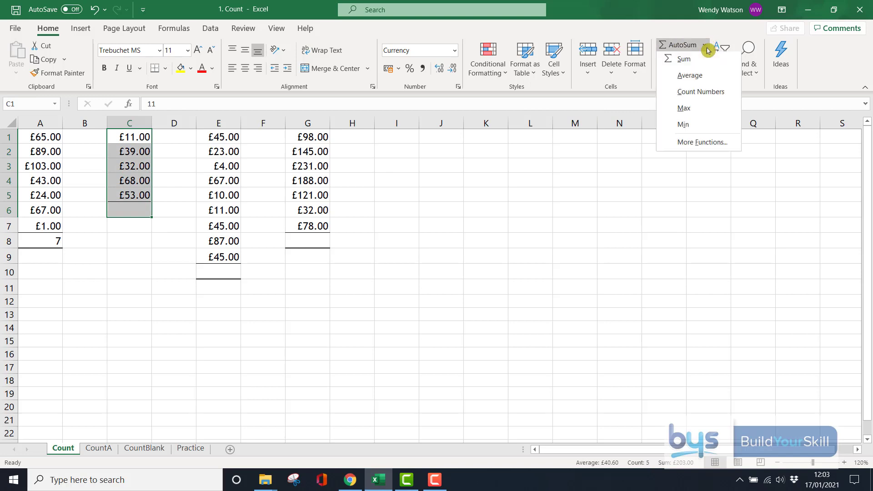
{"action": "left_click", "coordinate": [703, 93]}
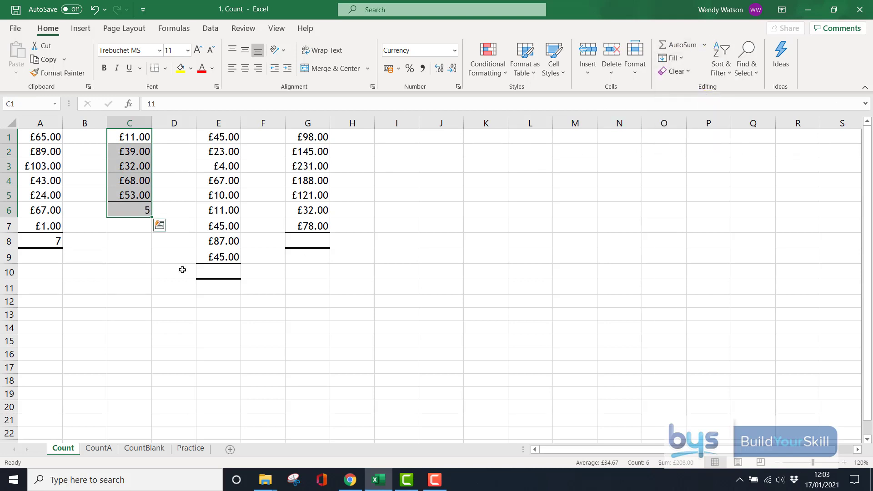
{"action": "left_click", "coordinate": [218, 272]}
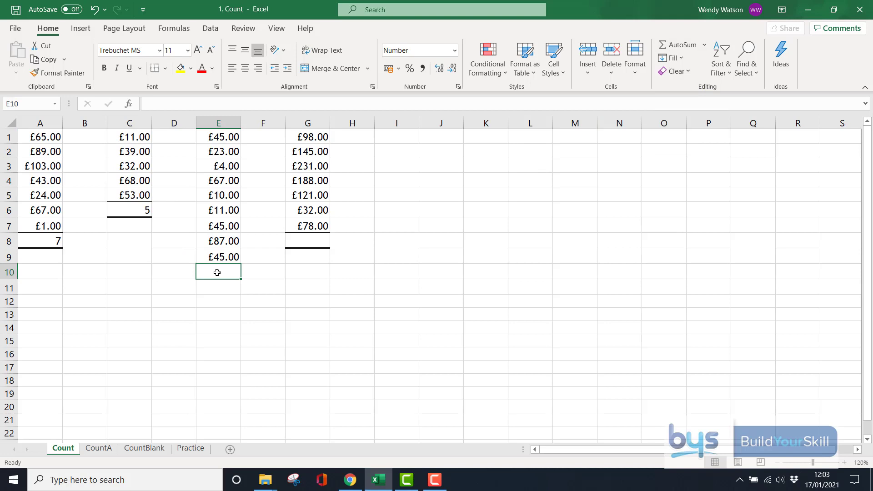
Enter =COUNT(E1:E9) in E10, returning 9.
{"action": "type", "text": "=c"}
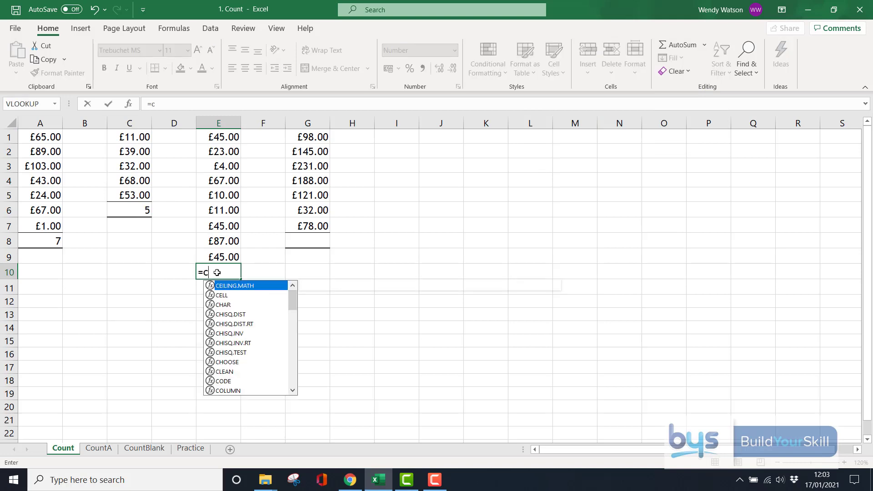
{"action": "type", "text": "ount("}
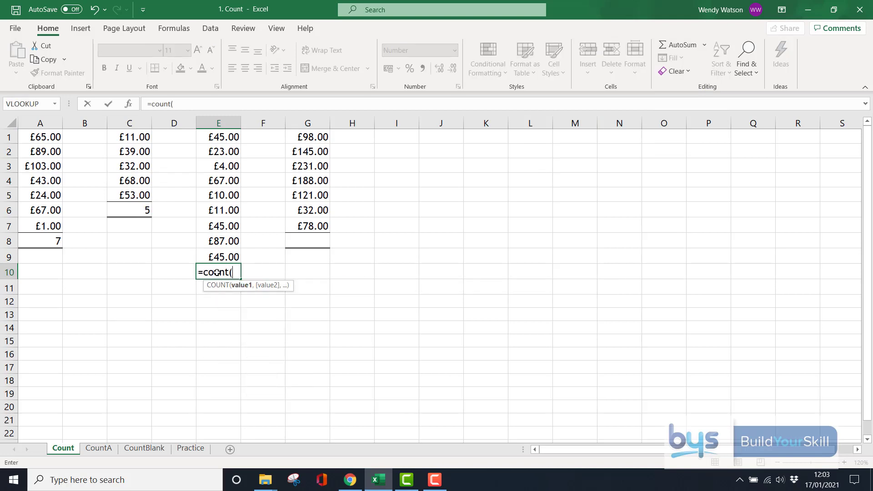
{"action": "left_click_drag", "start_coordinate": [222, 139], "coordinate": [223, 256]}
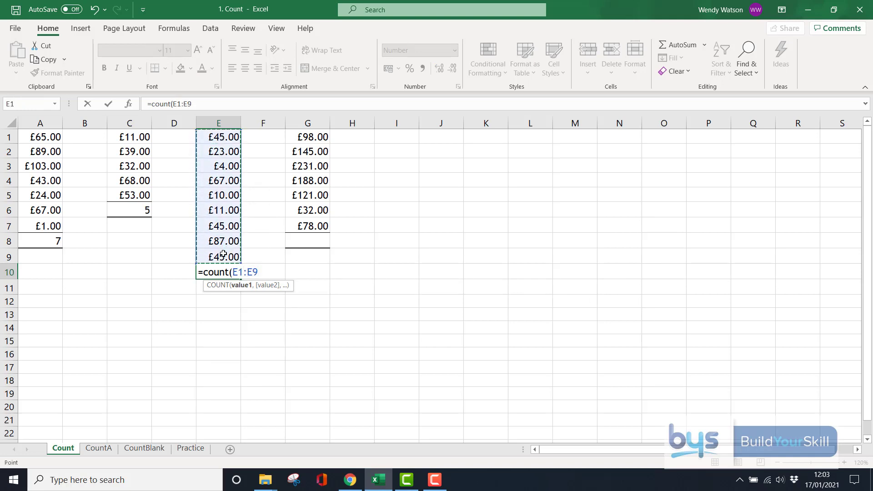
{"action": "key", "text": "Return"}
Put =COUNT(G1:G7) in G8 via Count Numbers, returning 7.
{"action": "left_click", "coordinate": [322, 239]}
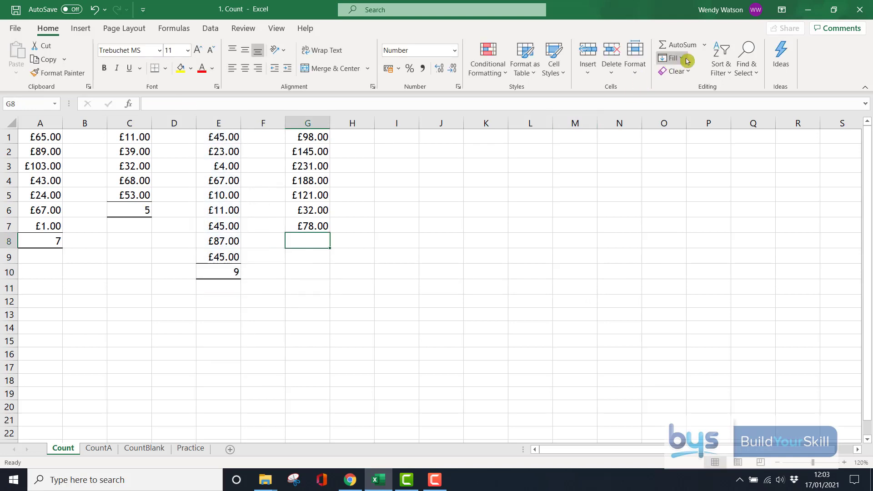
{"action": "left_click", "coordinate": [704, 45]}
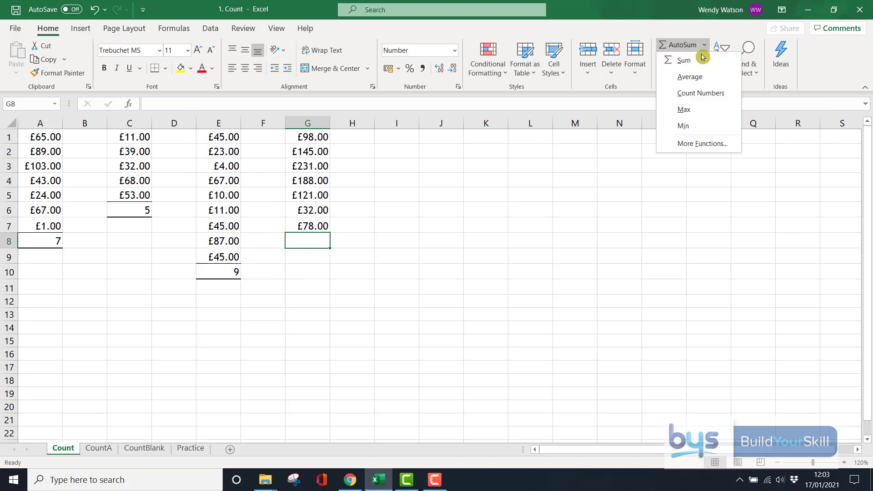
{"action": "left_click", "coordinate": [700, 93]}
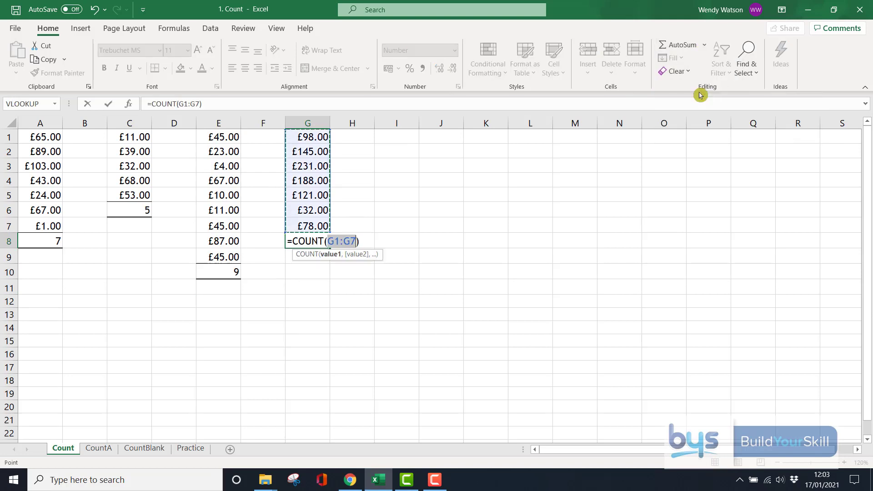
{"action": "key", "text": "Return"}
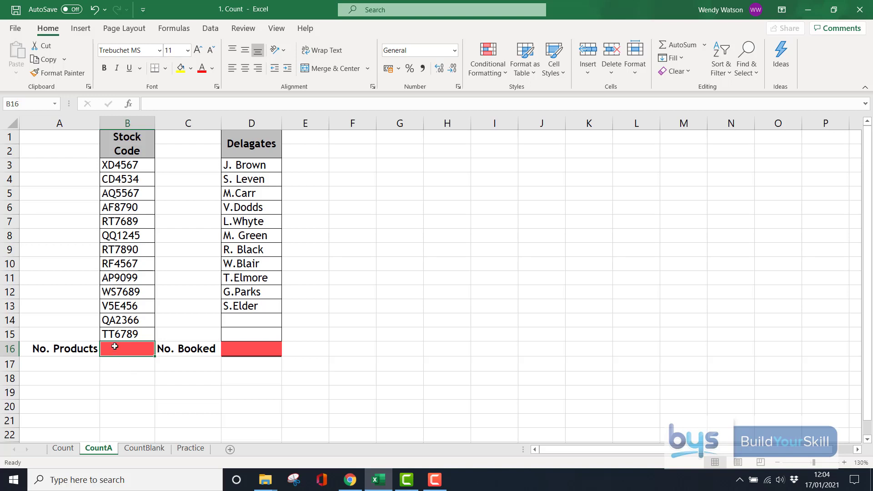
Put =COUNT(B3:B15) in B16 beside No. Products; it returns 0 for the text codes.
{"action": "left_click", "coordinate": [704, 45]}
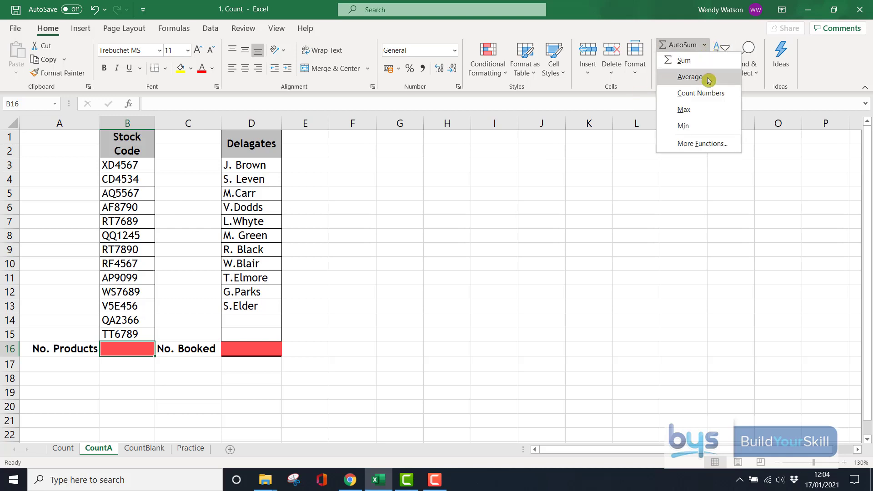
{"action": "left_click", "coordinate": [706, 92]}
{"action": "left_click", "coordinate": [126, 165]}
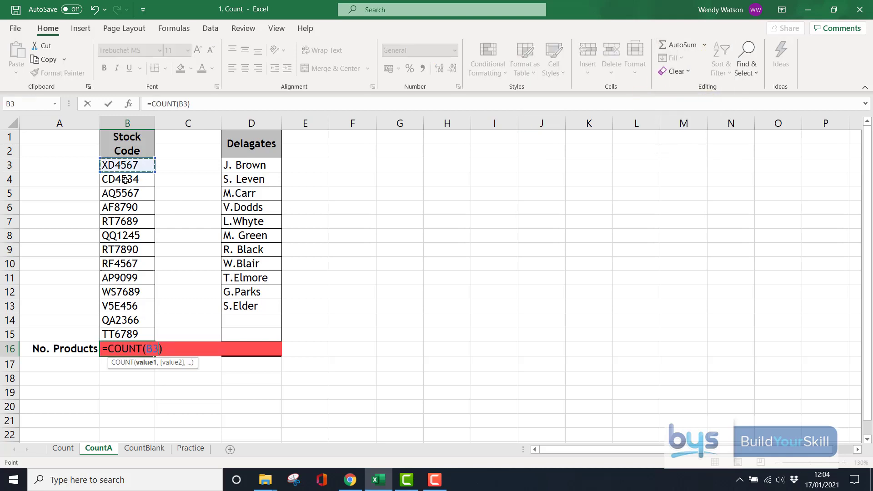
{"action": "left_click_drag", "start_coordinate": [126, 180], "coordinate": [134, 330]}
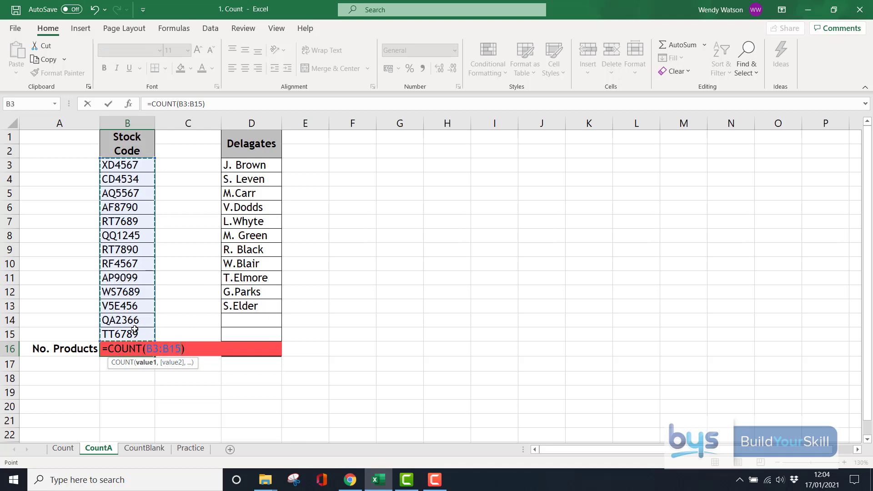
{"action": "key", "text": "Return"}
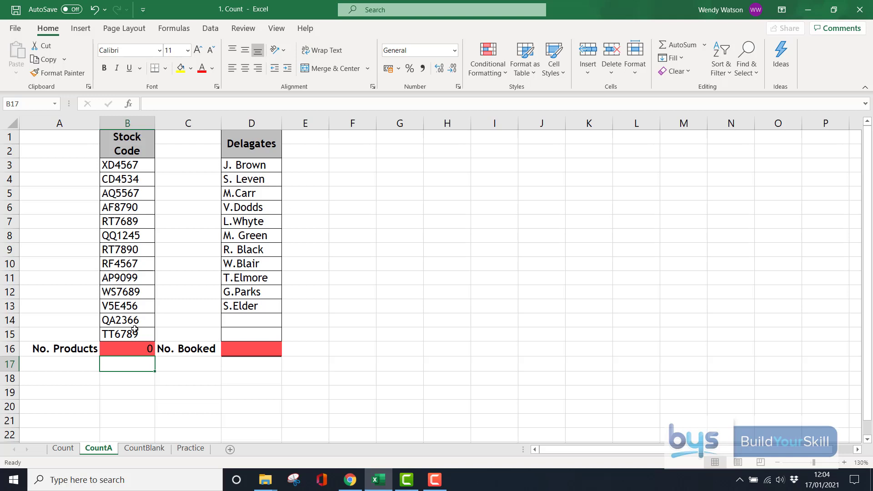
{"action": "left_click", "coordinate": [129, 348]}
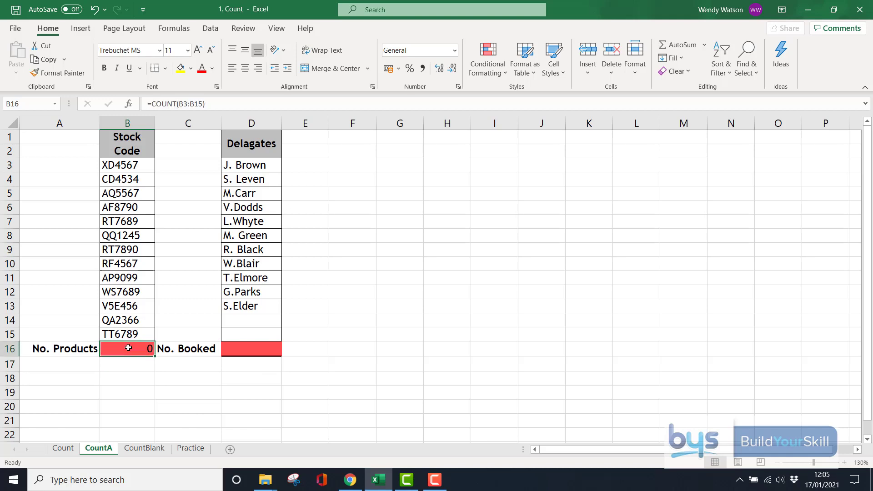
Replace B16 with =COUNTA(B3:B15) so No. Products shows 13.
{"action": "type", "text": "="}
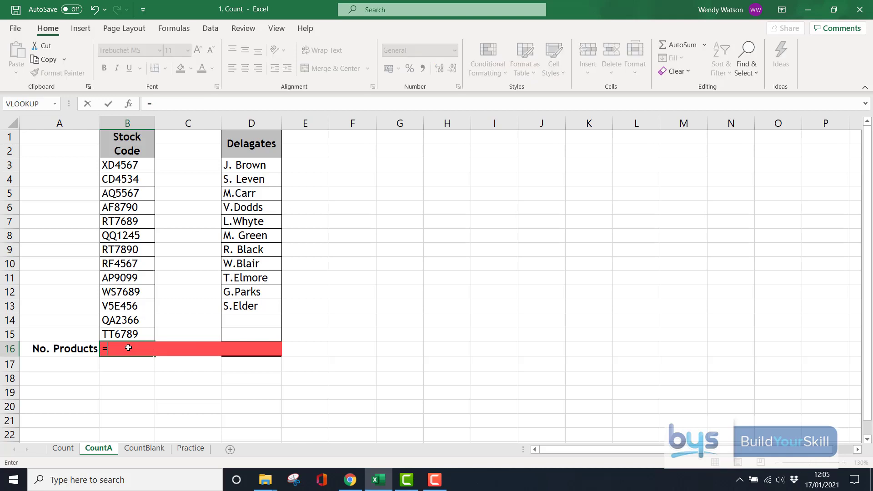
{"action": "type", "text": "count"}
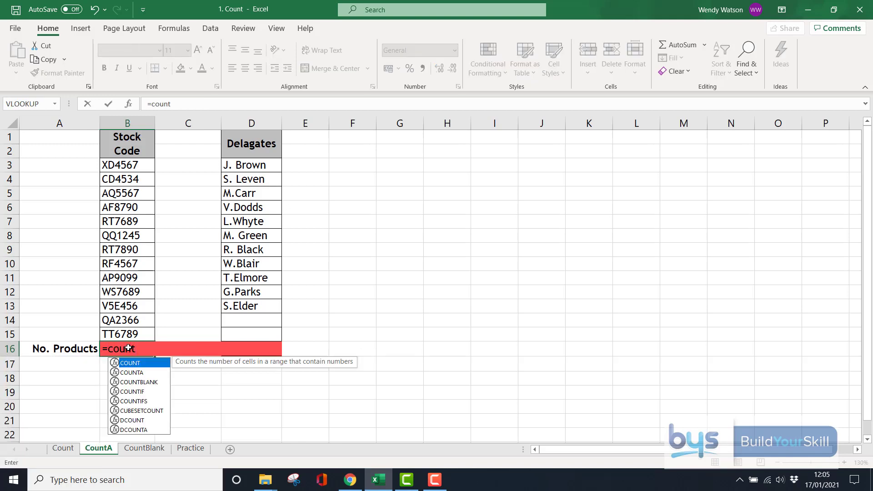
{"action": "type", "text": "a"}
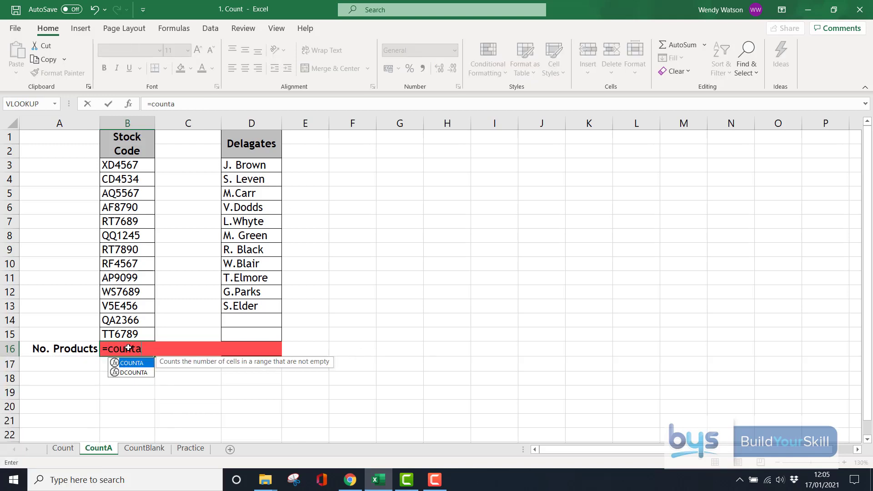
{"action": "double_click", "coordinate": [135, 364]}
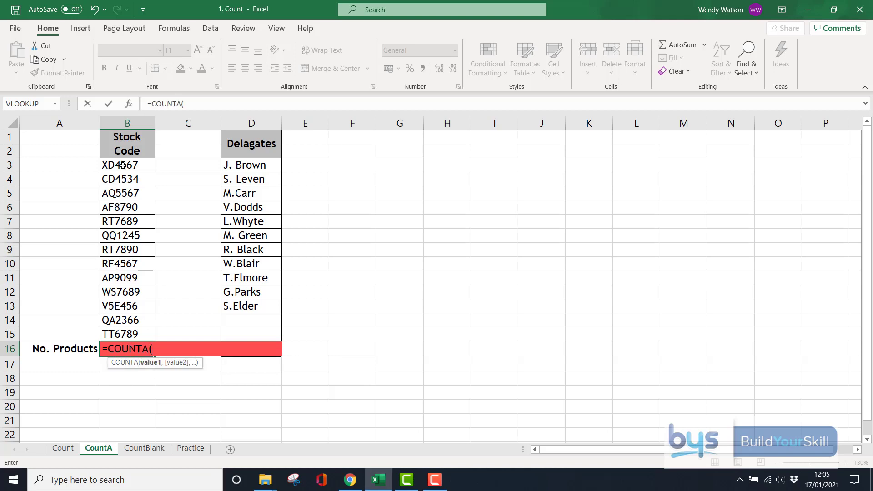
{"action": "left_click_drag", "start_coordinate": [123, 165], "coordinate": [128, 336]}
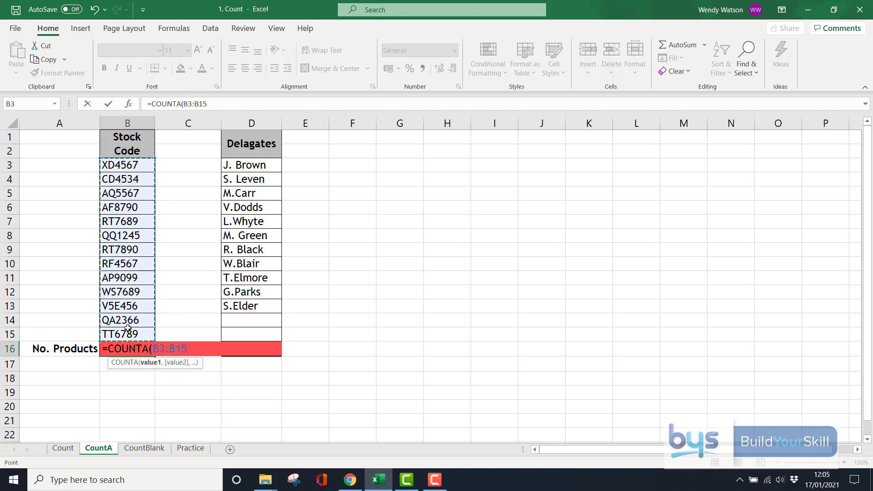
{"action": "key", "text": "Return"}
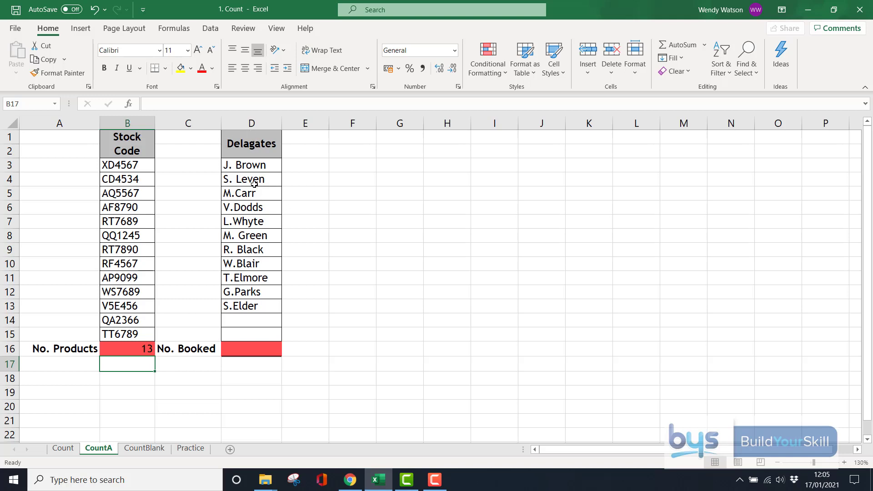
{"action": "left_click", "coordinate": [238, 349]}
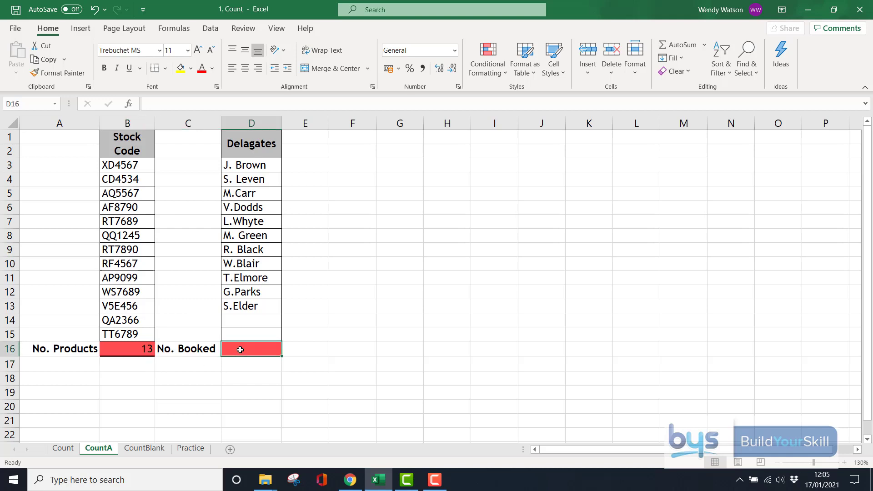
Enter =COUNTA(D3:D15) in D16 so No. Booked shows 11.
{"action": "type", "text": "=c"}
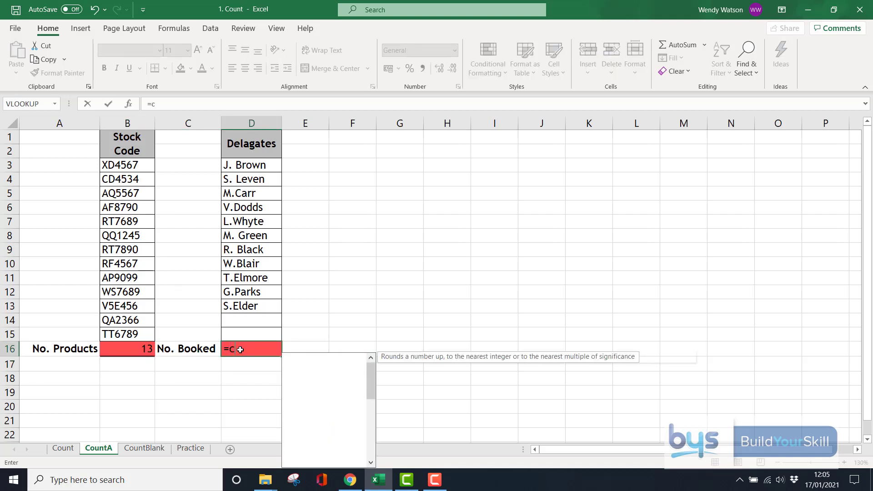
{"action": "type", "text": "ounta("}
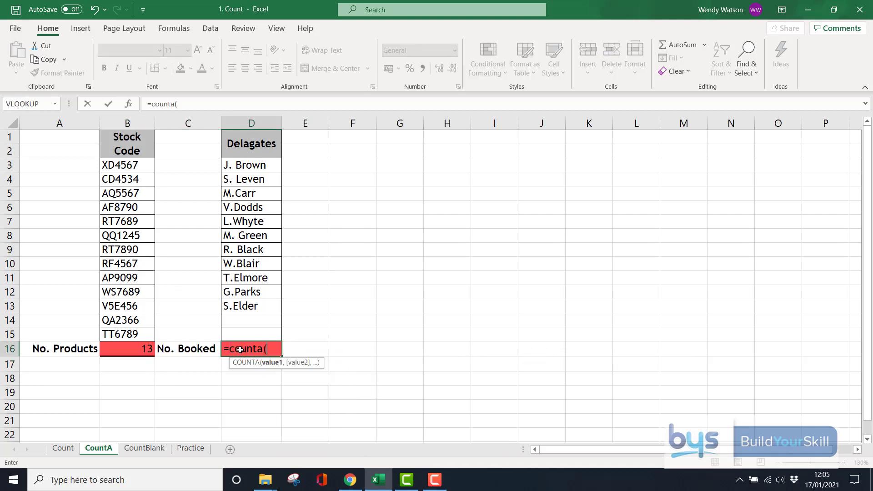
{"action": "left_click", "coordinate": [247, 165]}
{"action": "left_click_drag", "start_coordinate": [247, 164], "coordinate": [240, 332]}
{"action": "key", "text": "Return"}
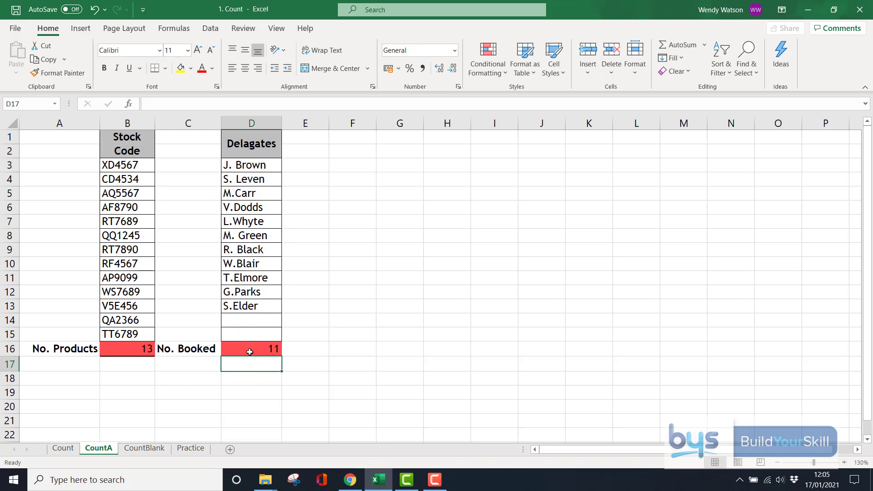
{"action": "left_click", "coordinate": [241, 320]}
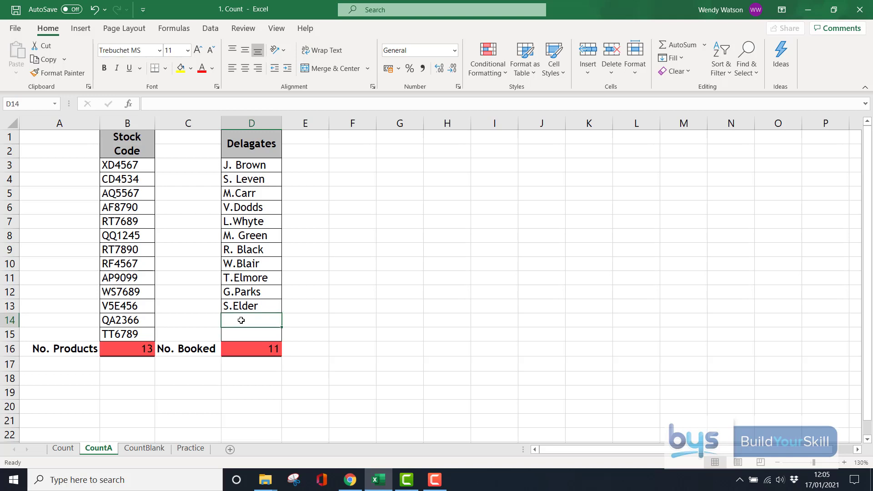
Add two new delegate names in D14 and D15, raising No. Booked to 13.
{"action": "type", "text": "T.Jone"}
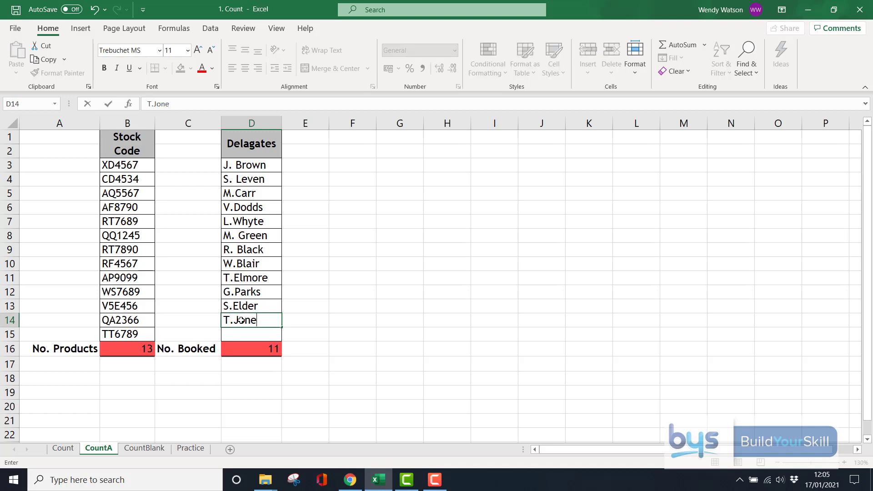
{"action": "type", "text": "s"}
{"action": "key", "text": "Return"}
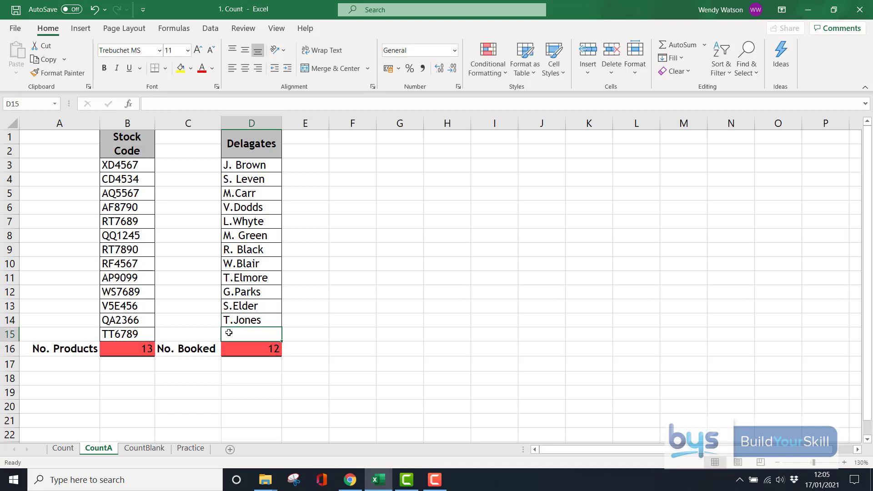
{"action": "type", "text": "Z Marr"}
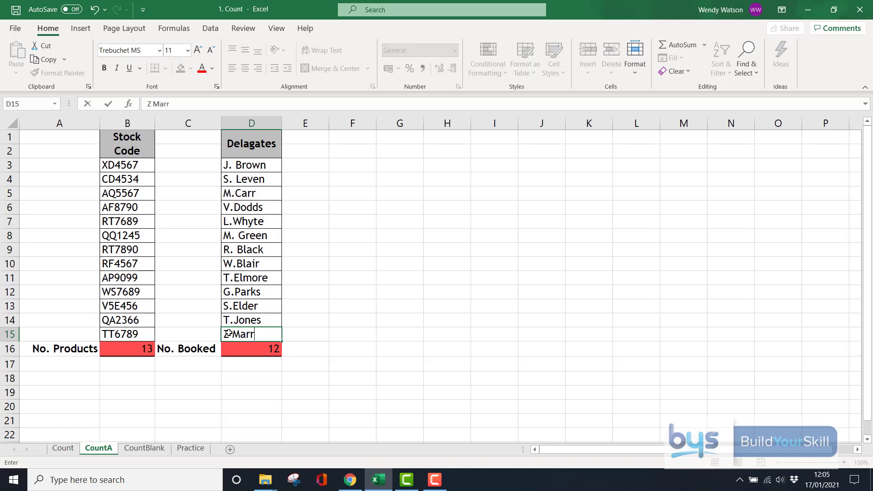
{"action": "key", "text": "Return"}
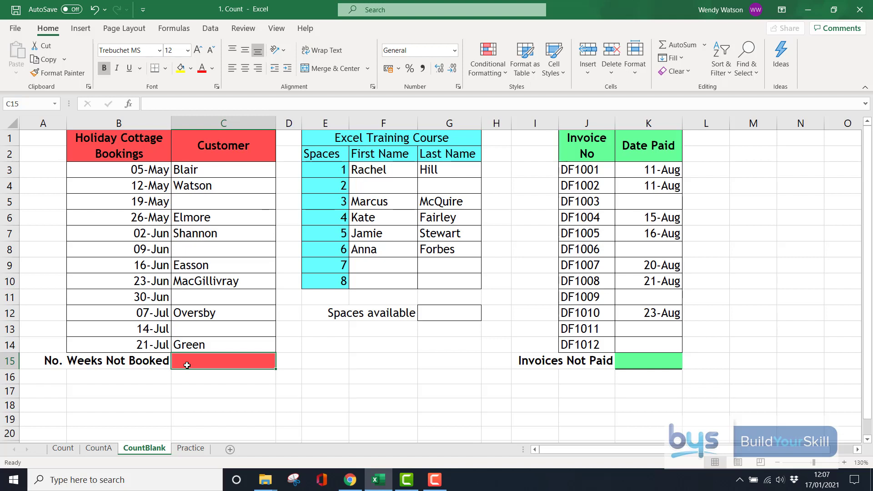
Enter =COUNTBLANK(C3:C14) in C15 to count the unbooked cottage weeks.
{"action": "type", "text": "="}
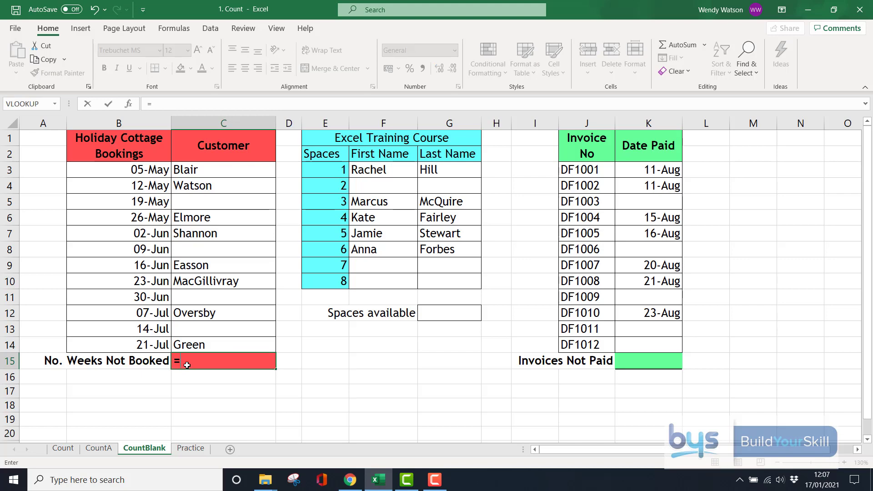
{"action": "type", "text": "count"}
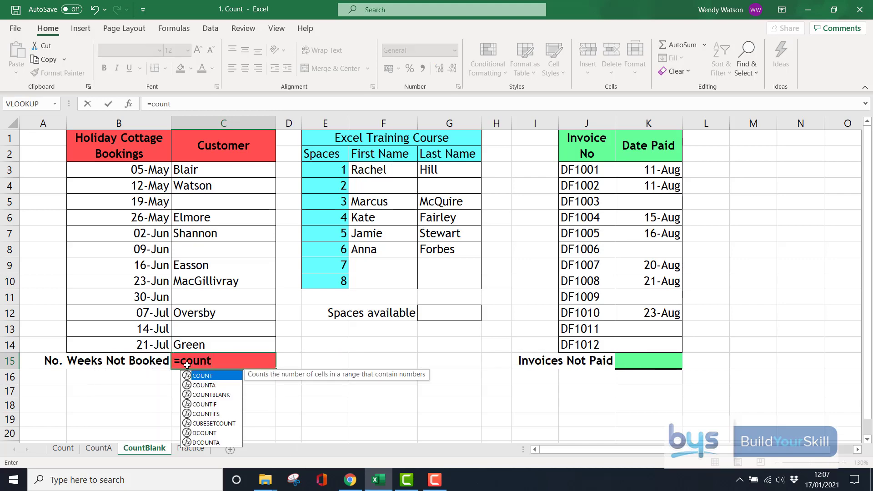
{"action": "type", "text": "blank("}
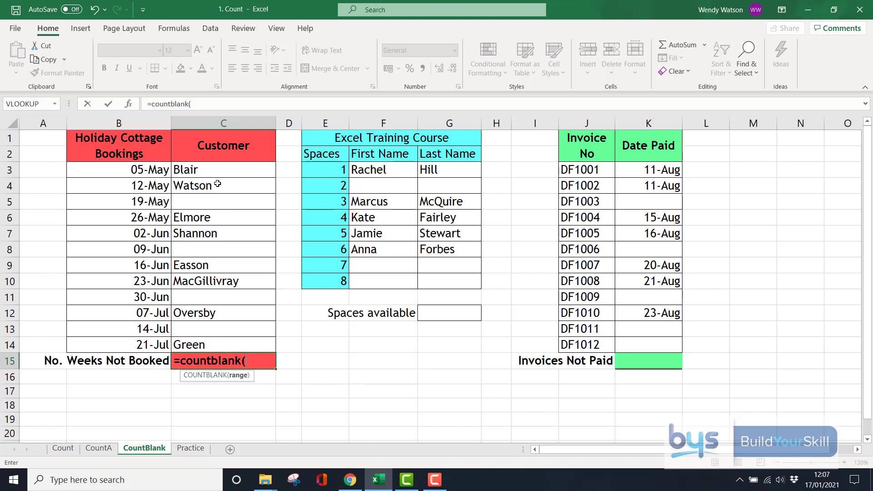
{"action": "left_click_drag", "start_coordinate": [216, 171], "coordinate": [221, 342]}
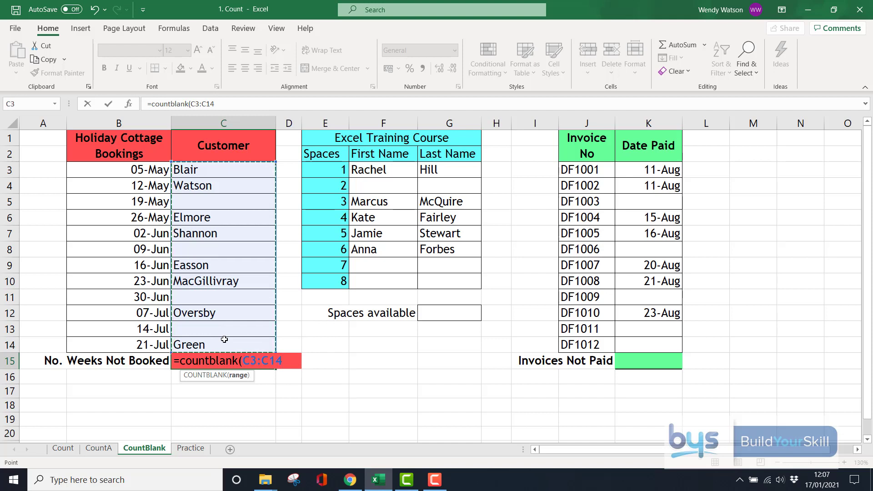
{"action": "key", "text": "Return"}
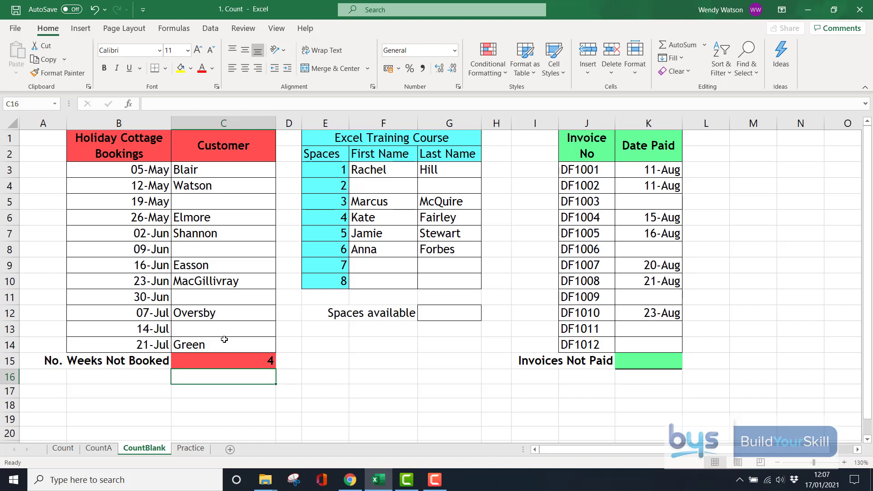
Fill in a customer surname for the 14-Jul week so No. Weeks Not Booked drops to 3.
{"action": "left_click", "coordinate": [194, 330]}
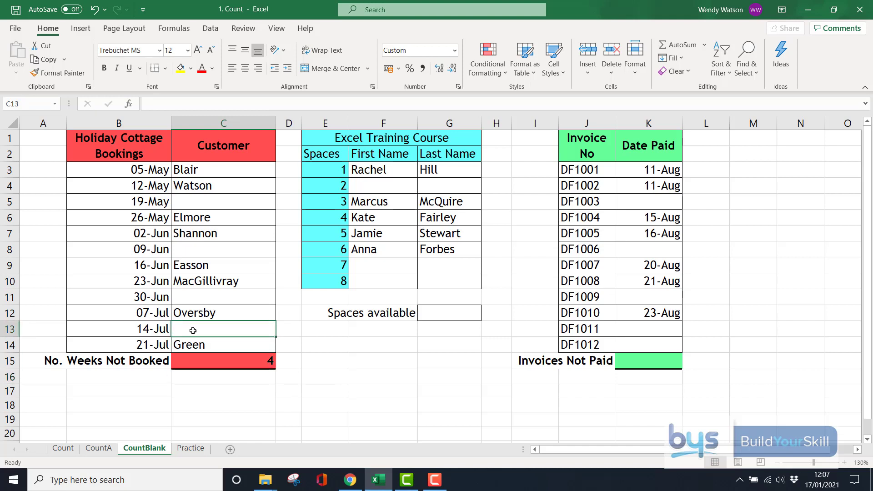
{"action": "type", "text": "Brown"}
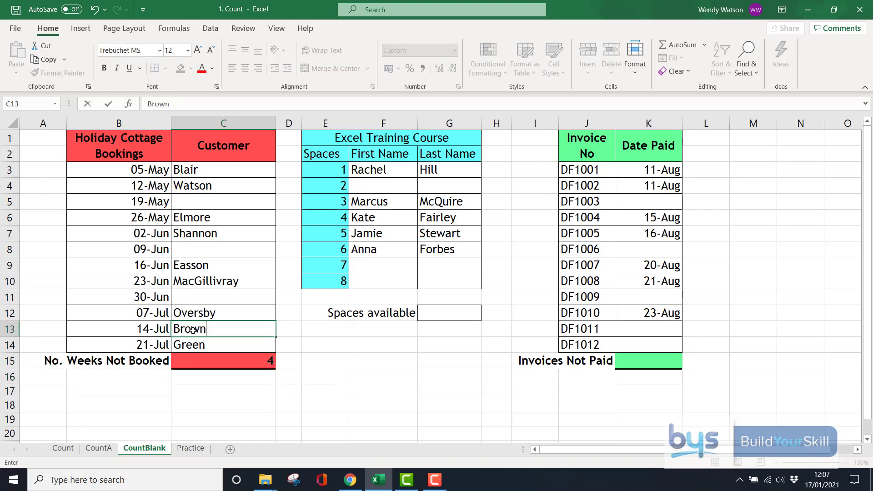
{"action": "left_click", "coordinate": [198, 389]}
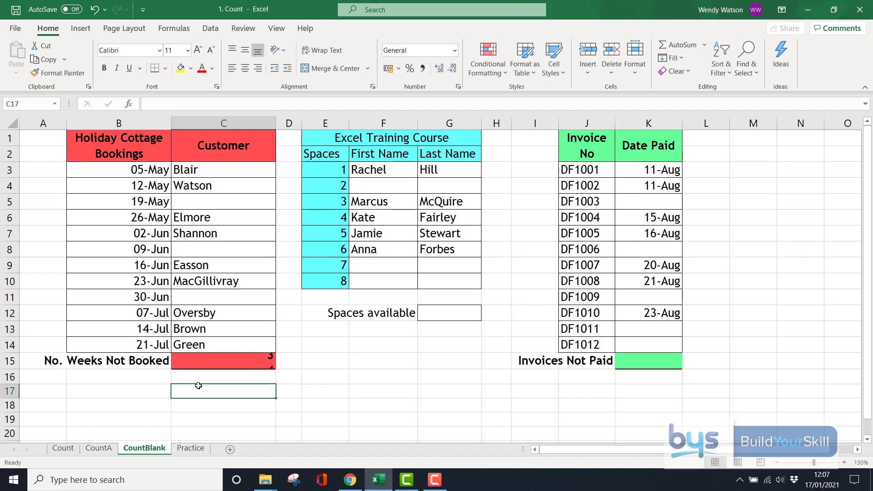
{"action": "left_click", "coordinate": [196, 296]}
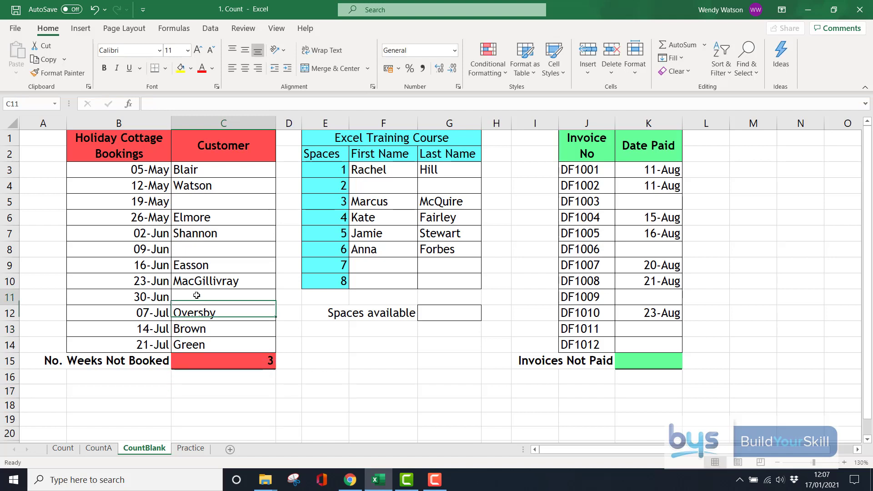
{"action": "left_click", "coordinate": [200, 249]}
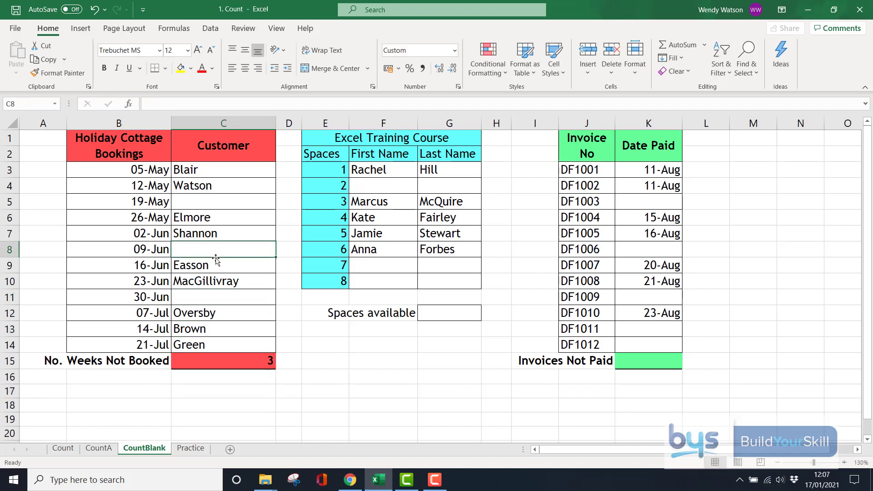
{"action": "left_click", "coordinate": [436, 309]}
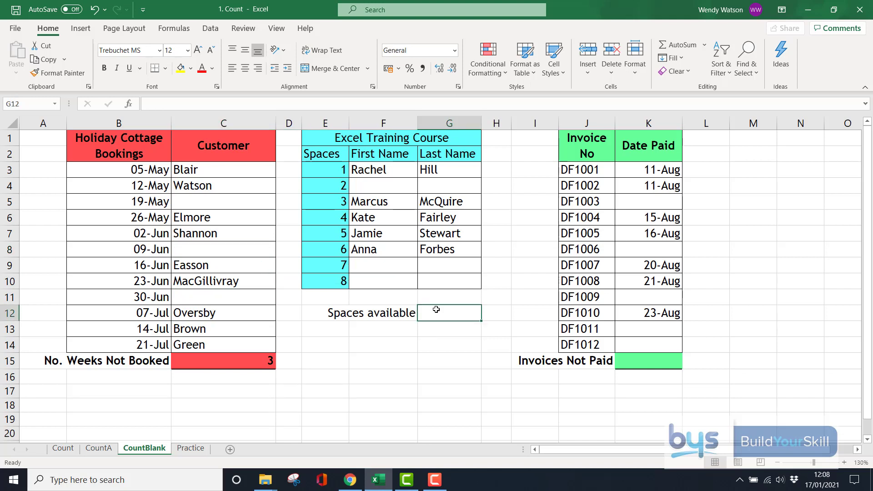
Enter =COUNTBLANK(G3:G10) in G12 to count the spaces available.
{"action": "type", "text": "=countbl"}
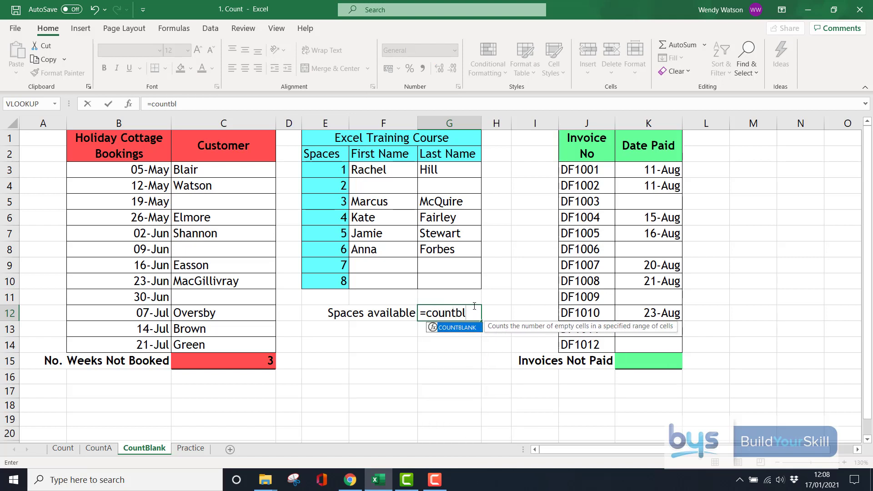
{"action": "double_click", "coordinate": [459, 329]}
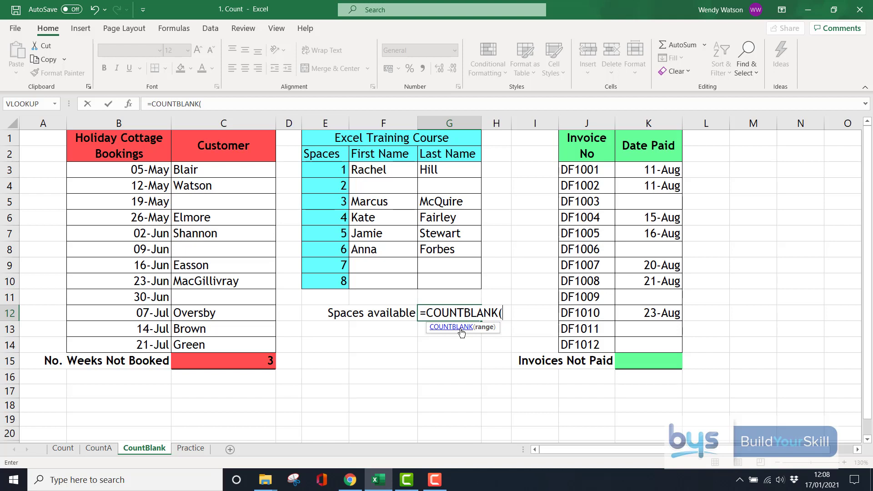
{"action": "left_click", "coordinate": [436, 170]}
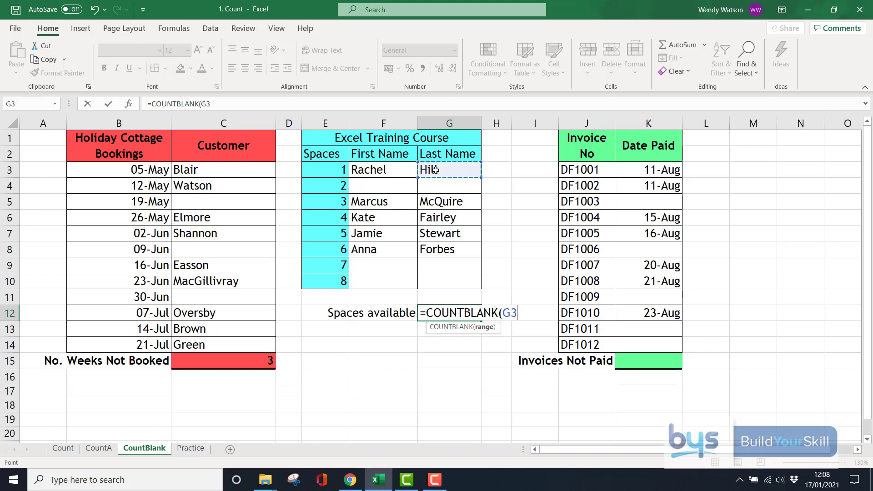
{"action": "left_click_drag", "start_coordinate": [435, 170], "coordinate": [441, 283]}
{"action": "key", "text": "Return"}
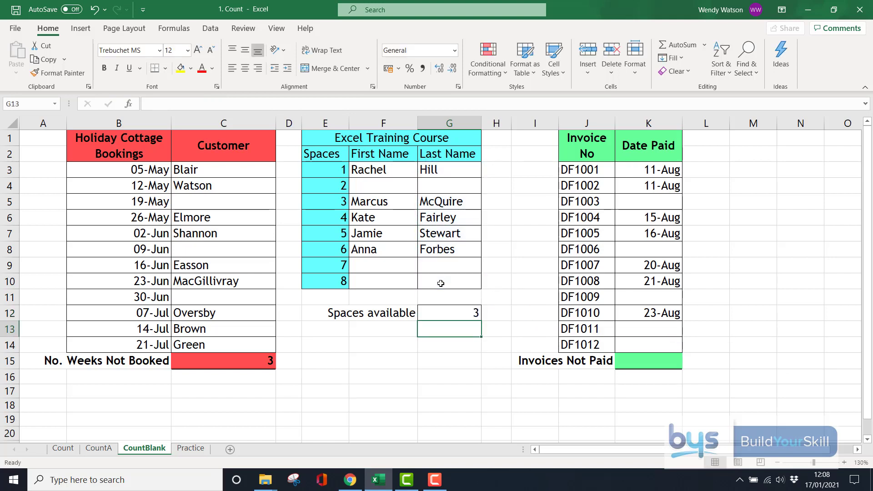
Book a delegate's first and last name into space 8, dropping Spaces available to 2.
{"action": "left_click", "coordinate": [365, 284]}
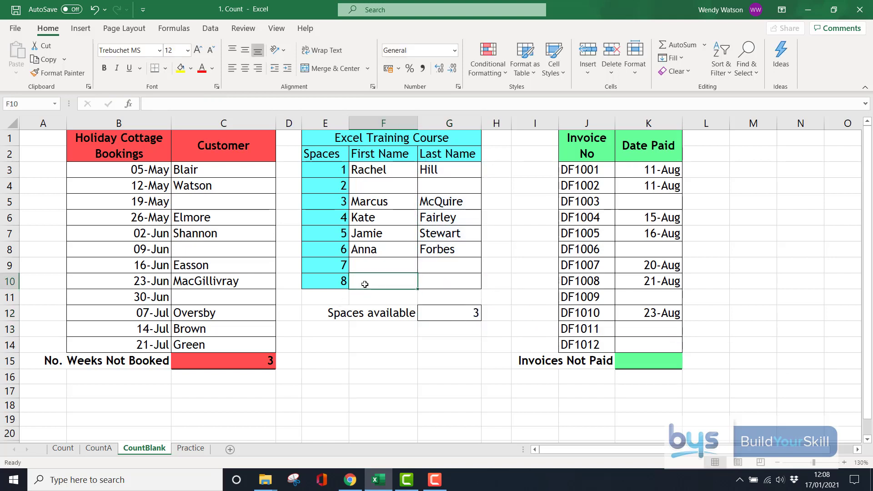
{"action": "type", "text": "Tom"}
{"action": "key", "text": "Tab"}
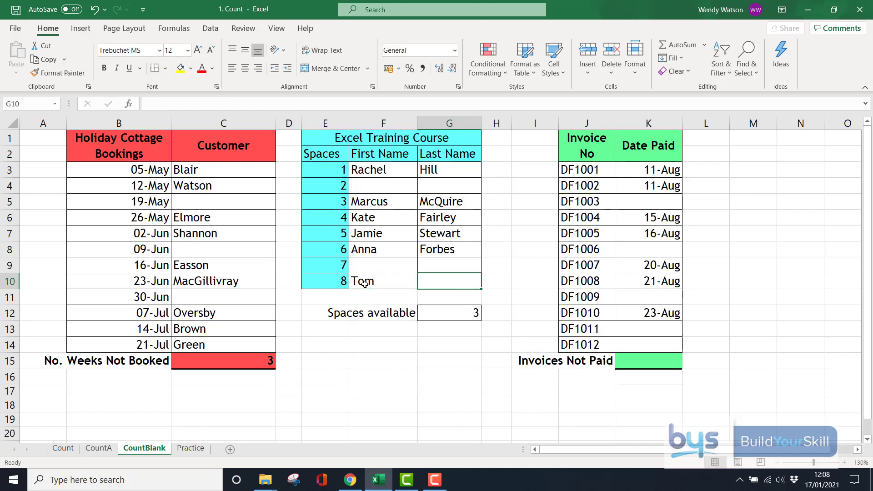
{"action": "type", "text": "Jones"}
{"action": "key", "text": "Return"}
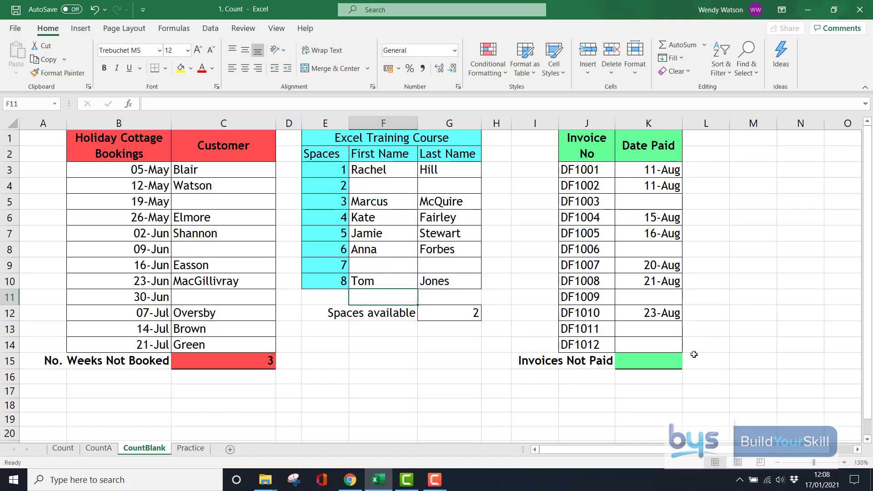
{"action": "left_click", "coordinate": [644, 362]}
Enter =COUNTBLANK(K3:K14) in K15 to count the unpaid invoices.
{"action": "type", "text": "=cou"}
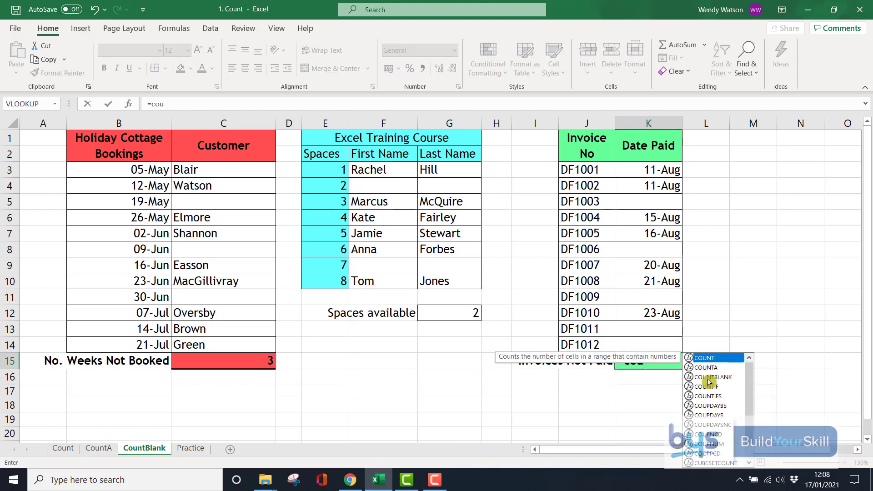
{"action": "double_click", "coordinate": [704, 377]}
{"action": "left_click_drag", "start_coordinate": [649, 169], "coordinate": [651, 346]}
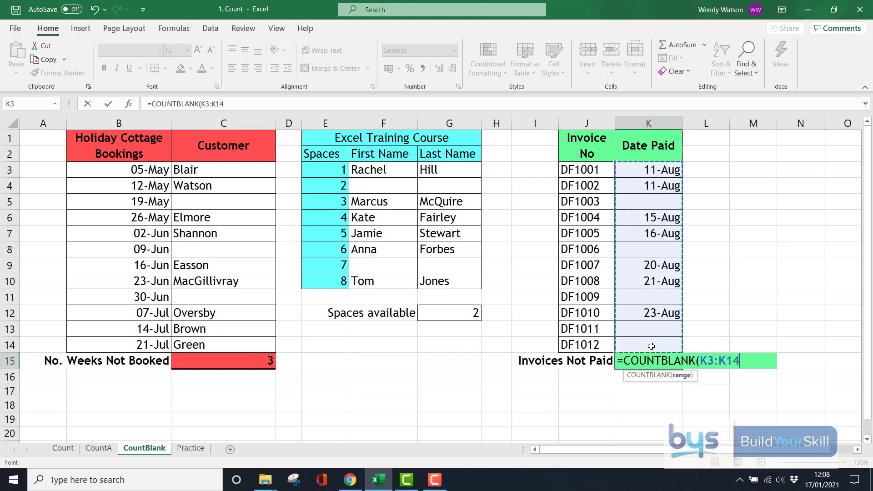
{"action": "key", "text": "Return"}
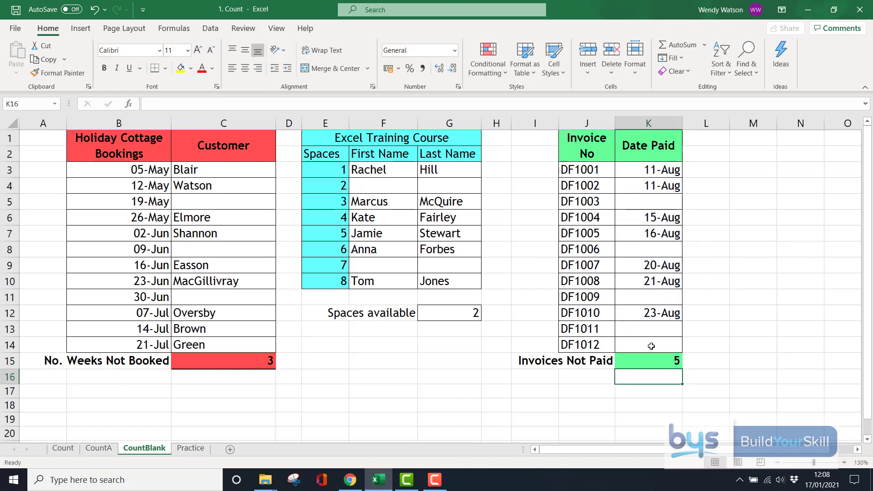
Mark invoice DF1012 paid on 12-Jan so Invoices Not Paid shows 4.
{"action": "left_click", "coordinate": [652, 346]}
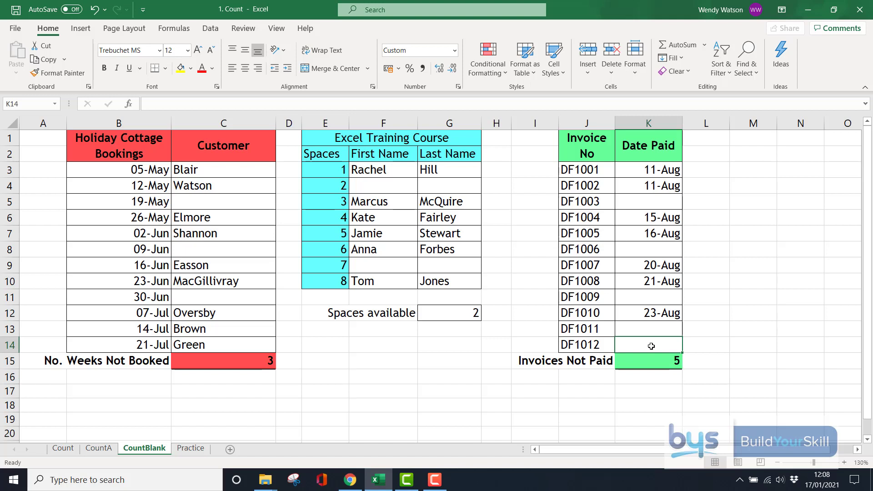
{"action": "type", "text": "12/1"}
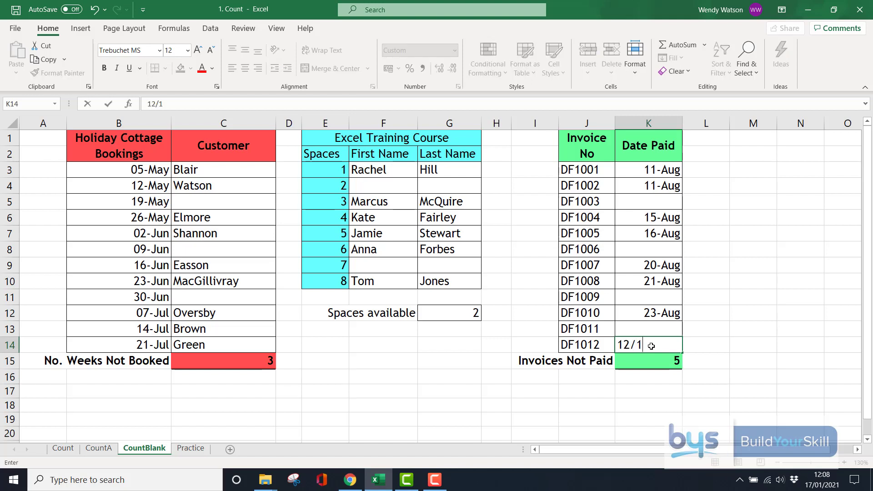
{"action": "key", "text": "Return"}
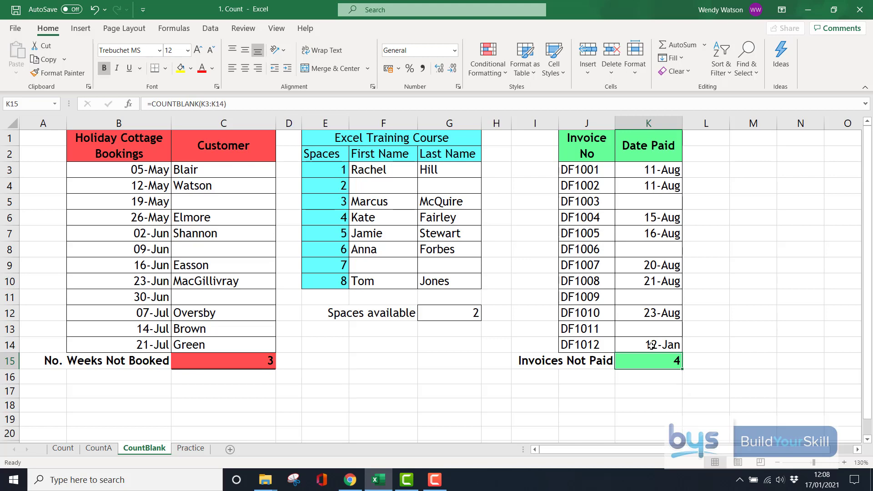
{"action": "left_click", "coordinate": [193, 451]}
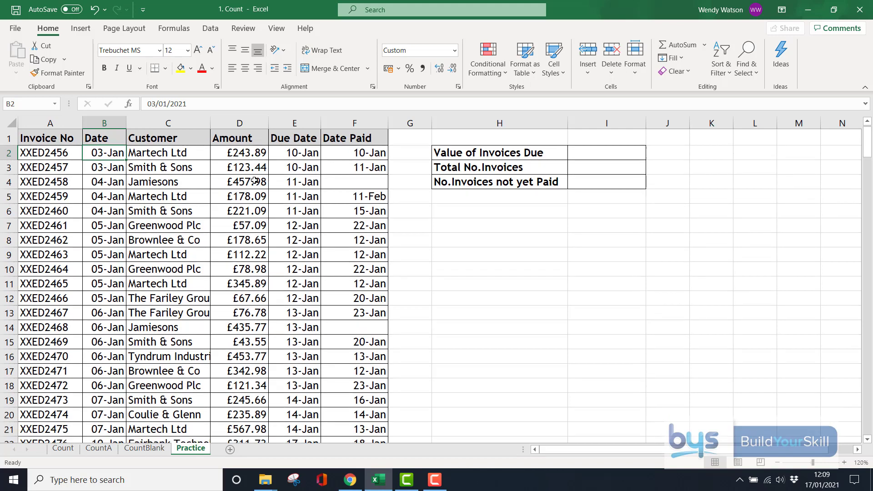
{"action": "scroll", "coordinate": [255, 181], "scroll_direction": "down", "scroll_amount": 20}
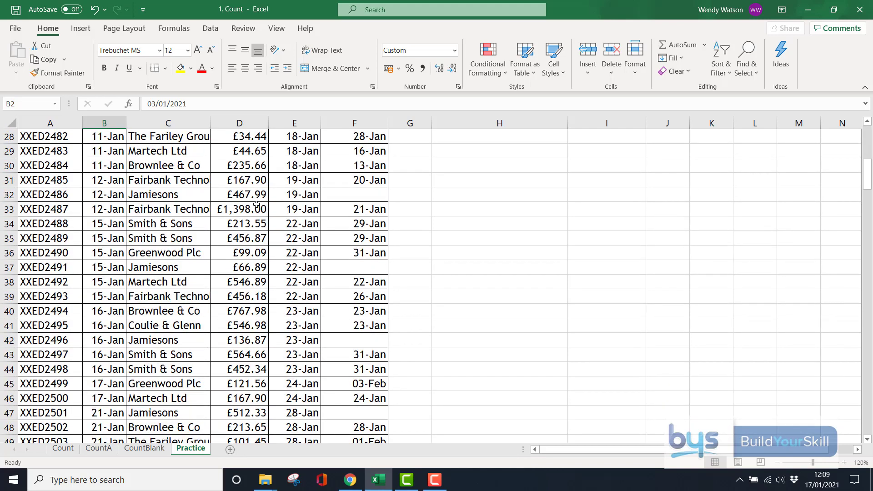
{"action": "left_click_drag", "start_coordinate": [864, 267], "coordinate": [867, 187]}
{"action": "left_click_drag", "start_coordinate": [867, 129], "coordinate": [868, 128]}
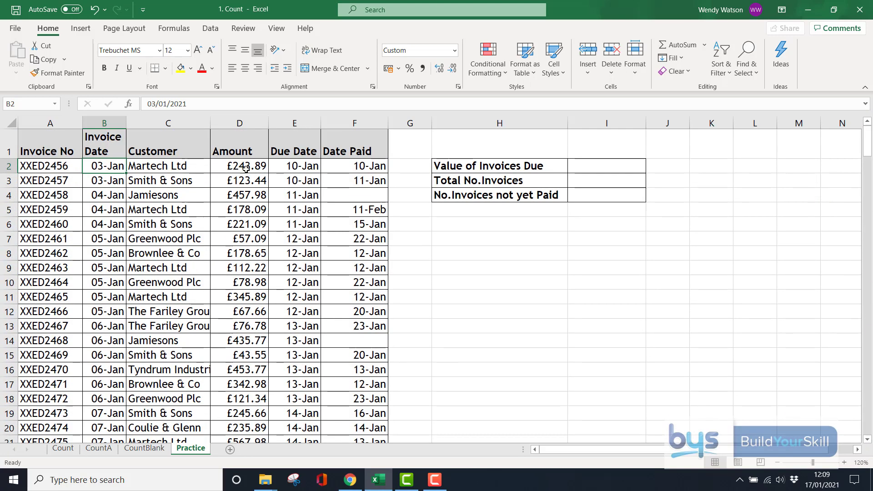
Total the invoice amounts D2:D210 in I2 with SUM, giving £81,249.46.
{"action": "left_click", "coordinate": [585, 166]}
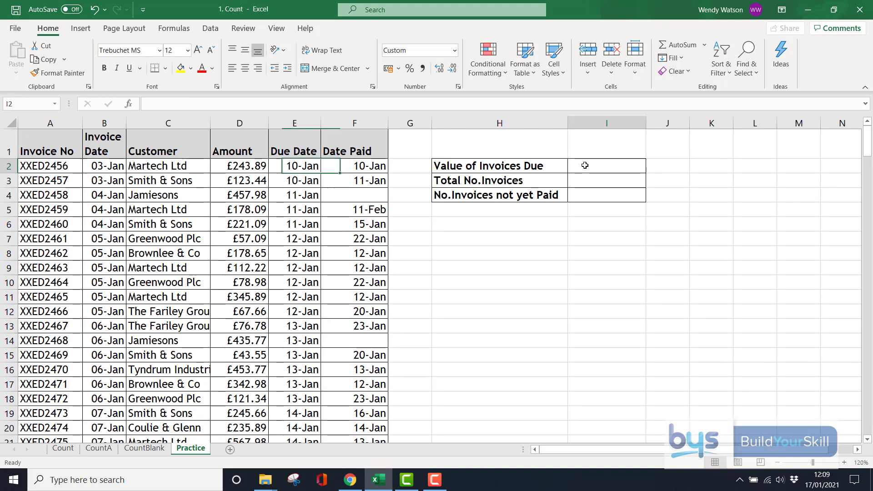
{"action": "left_click", "coordinate": [672, 45]}
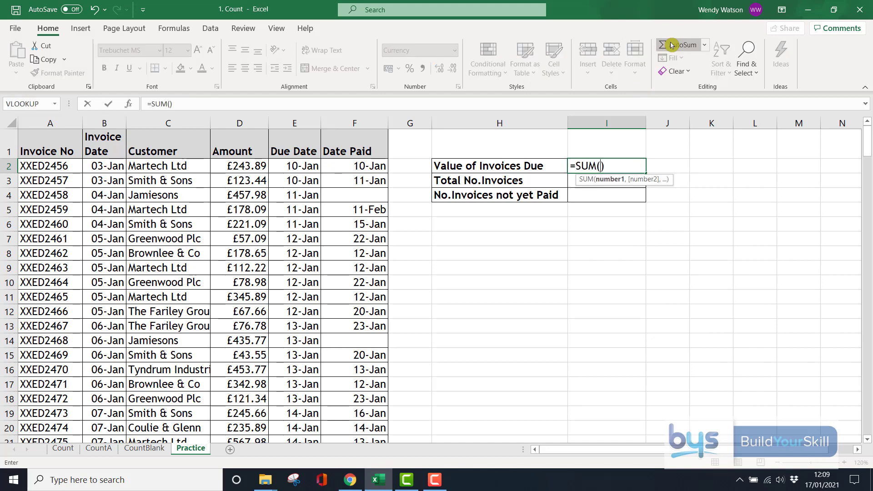
{"action": "left_click", "coordinate": [235, 165]}
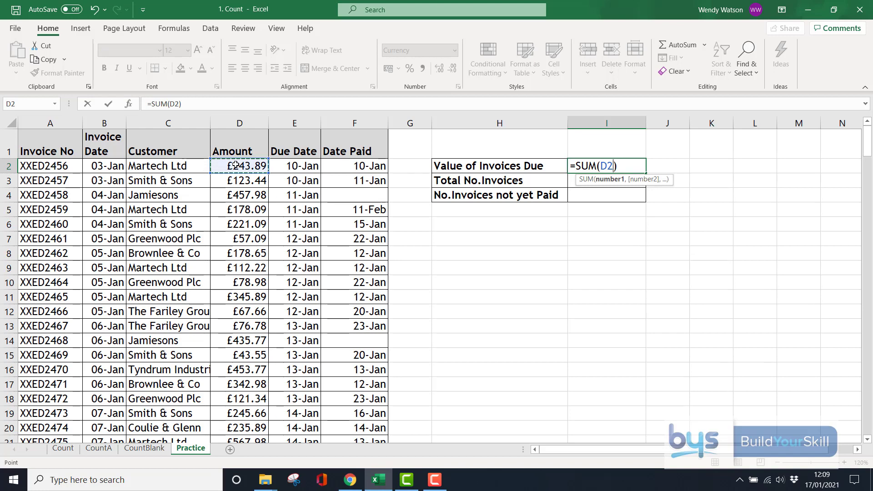
{"action": "key", "text": "ctrl+shift+Down"}
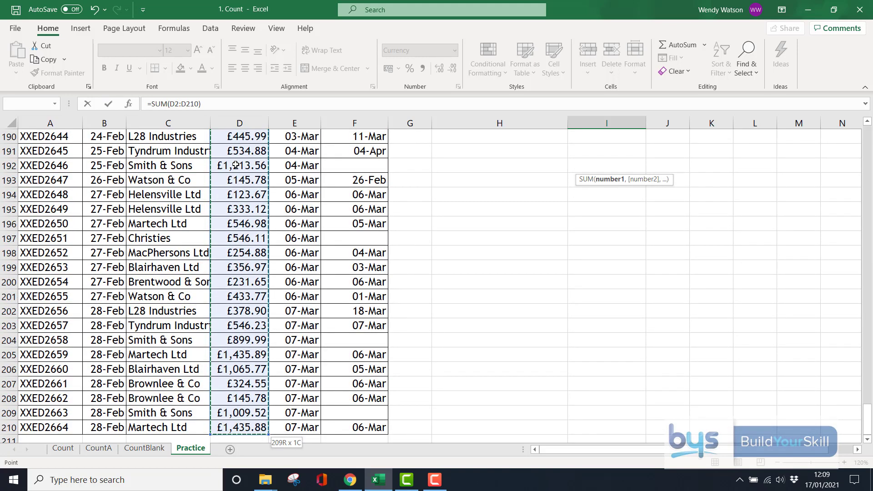
{"action": "key", "text": "Escape"}
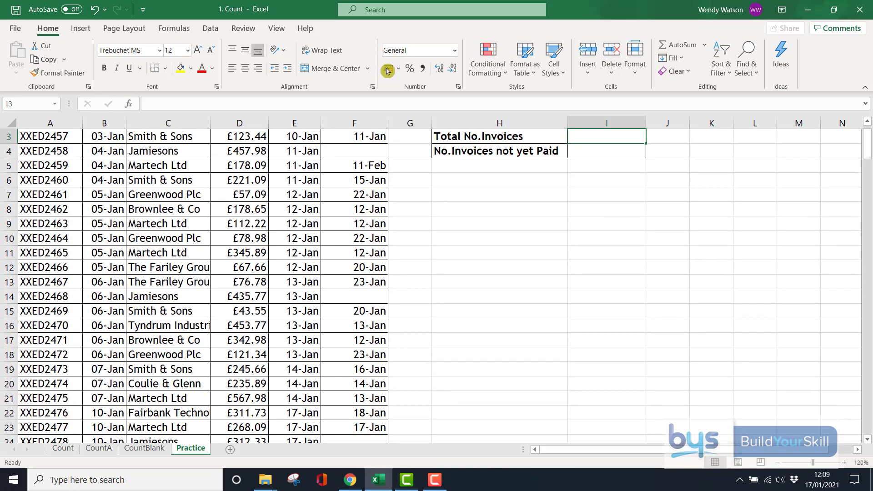
{"action": "scroll", "coordinate": [468, 265], "scroll_direction": "up", "scroll_amount": 1}
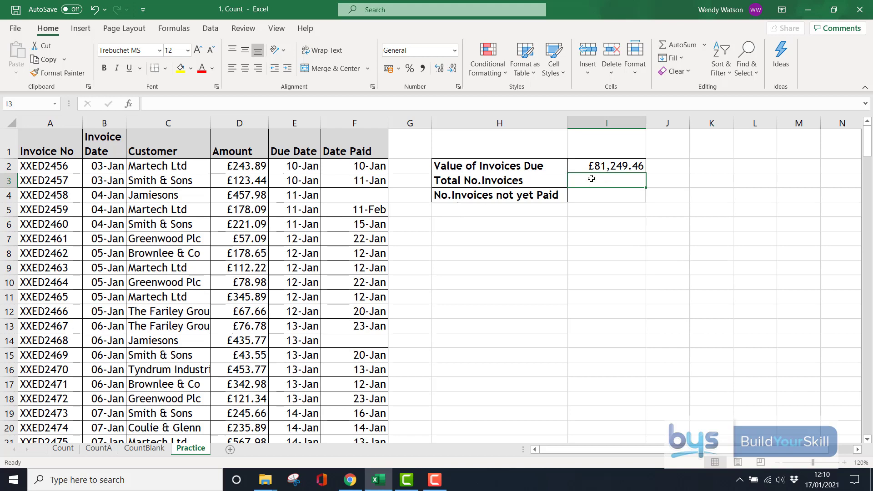
Enter =COUNTA(A2:A210) in I3 so Total No.Invoices shows 209.
{"action": "type", "text": "=cou"}
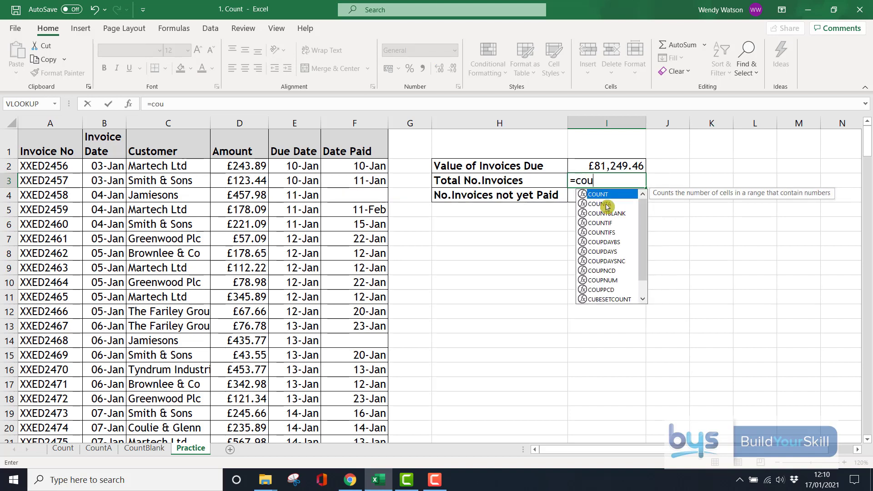
{"action": "double_click", "coordinate": [606, 206]}
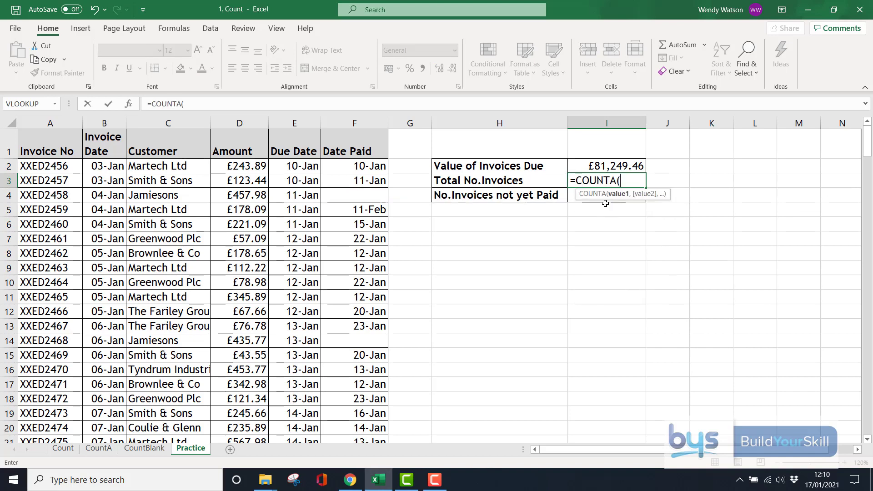
{"action": "left_click", "coordinate": [47, 166]}
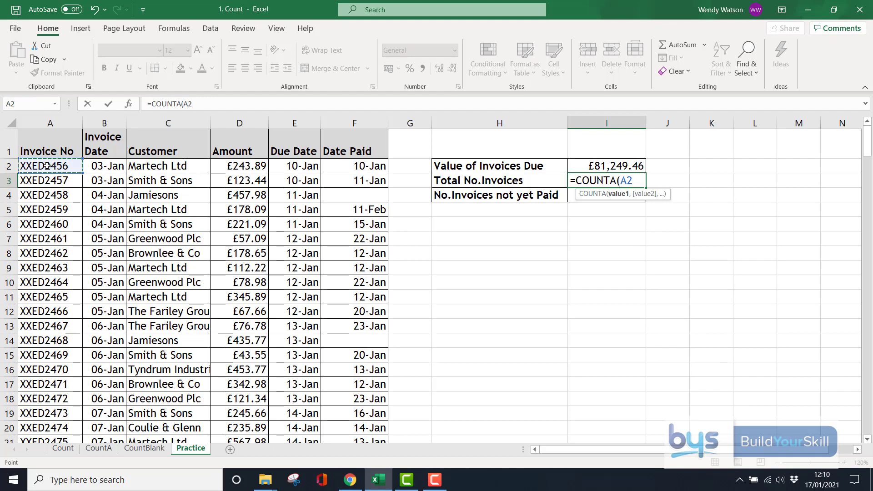
{"action": "key", "text": "ctrl+shift+Down"}
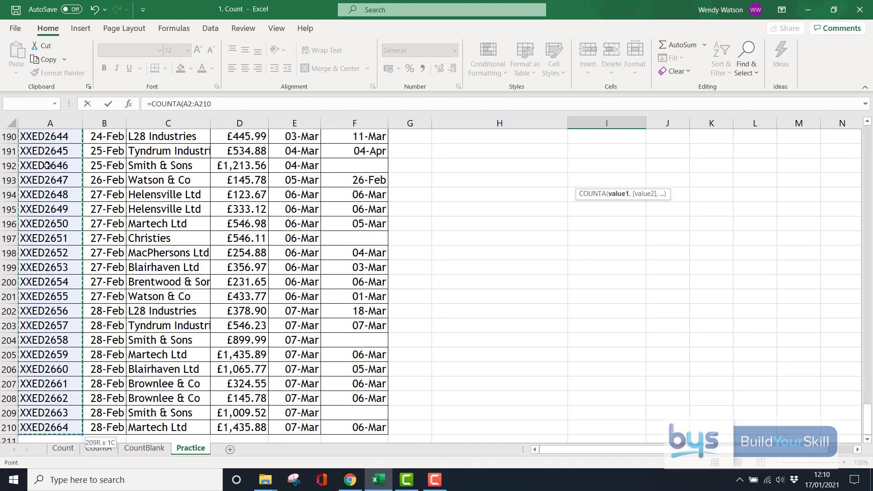
{"action": "key", "text": "Return"}
{"action": "scroll", "coordinate": [47, 165], "scroll_direction": "up", "scroll_amount": 1}
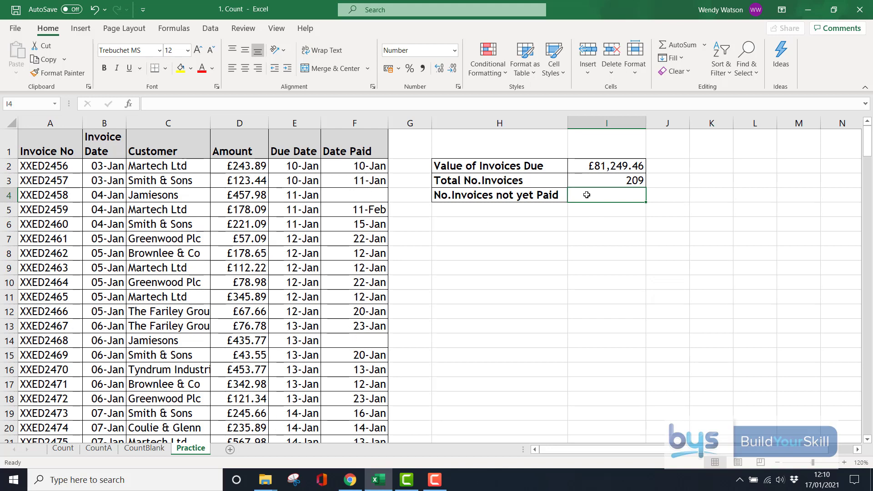
Enter =COUNTBLANK(F2:F210) in I4 so No.Invoices not yet Paid shows 37.
{"action": "type", "text": "=coun"}
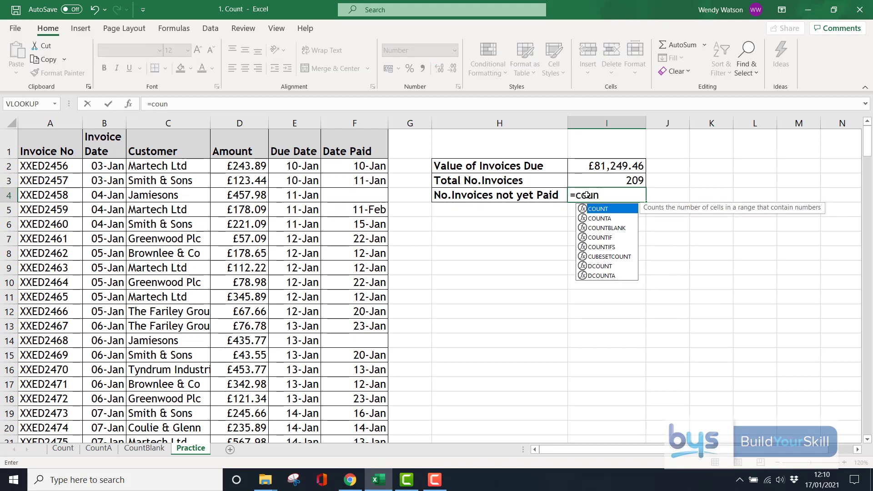
{"action": "double_click", "coordinate": [587, 228]}
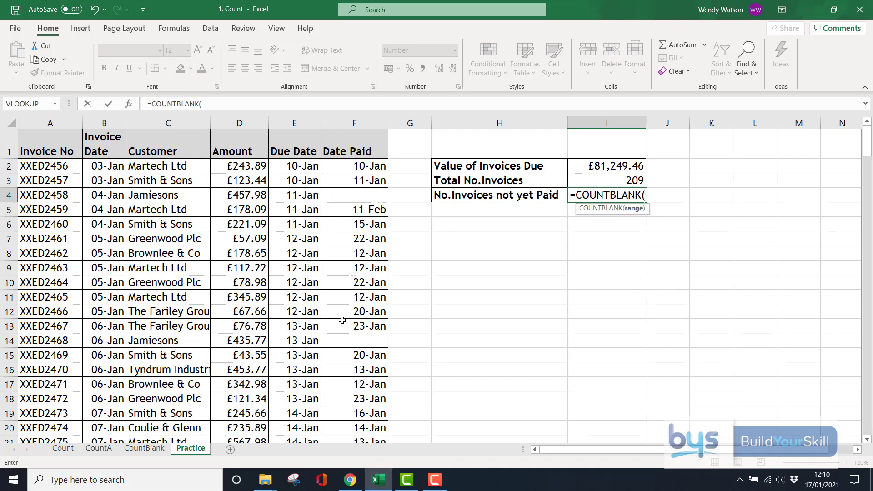
{"action": "left_click_drag", "start_coordinate": [344, 164], "coordinate": [353, 413]}
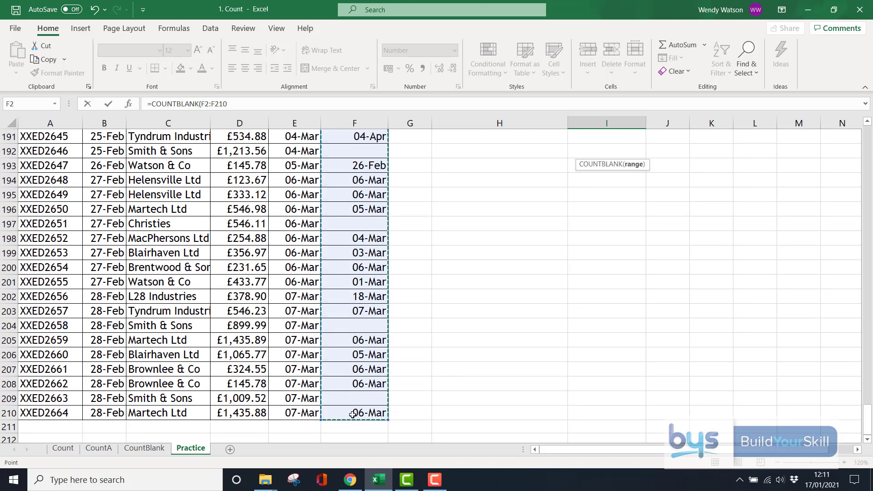
{"action": "key", "text": "Return"}
{"action": "scroll", "coordinate": [414, 414], "scroll_direction": "up", "scroll_amount": 9}
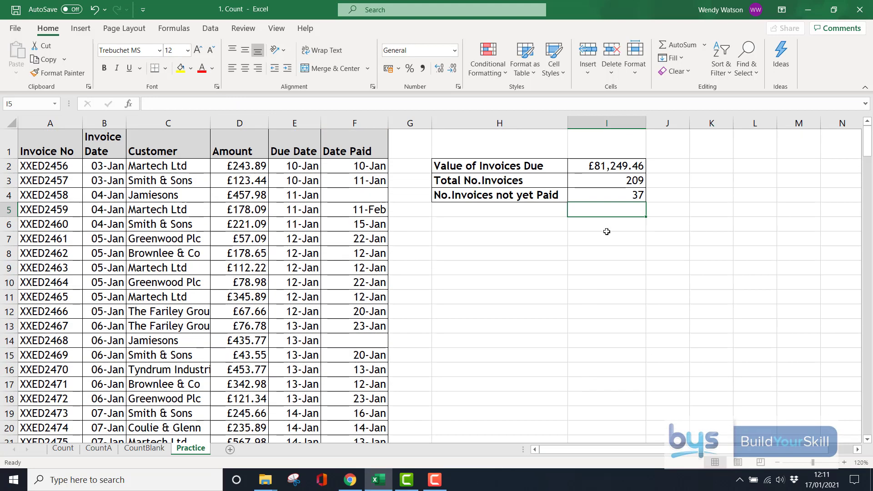
{"action": "left_click", "coordinate": [590, 164]}
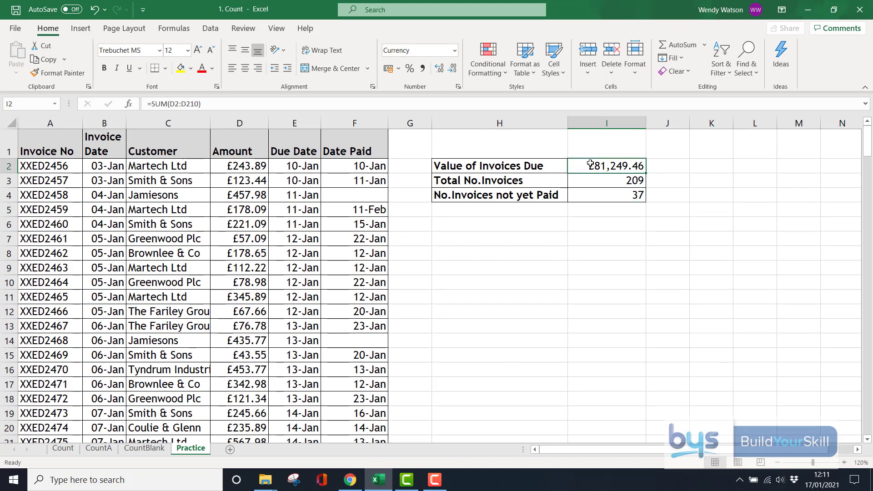
{"action": "left_click", "coordinate": [589, 180]}
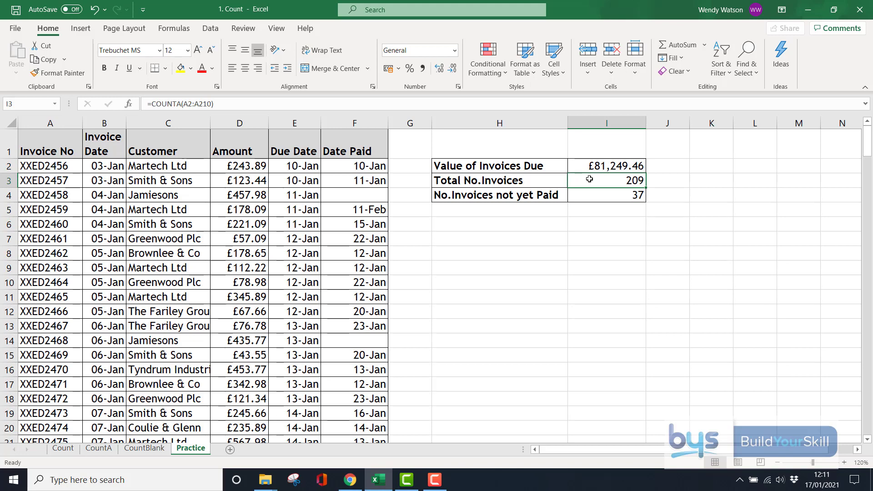
{"action": "left_click", "coordinate": [593, 196]}
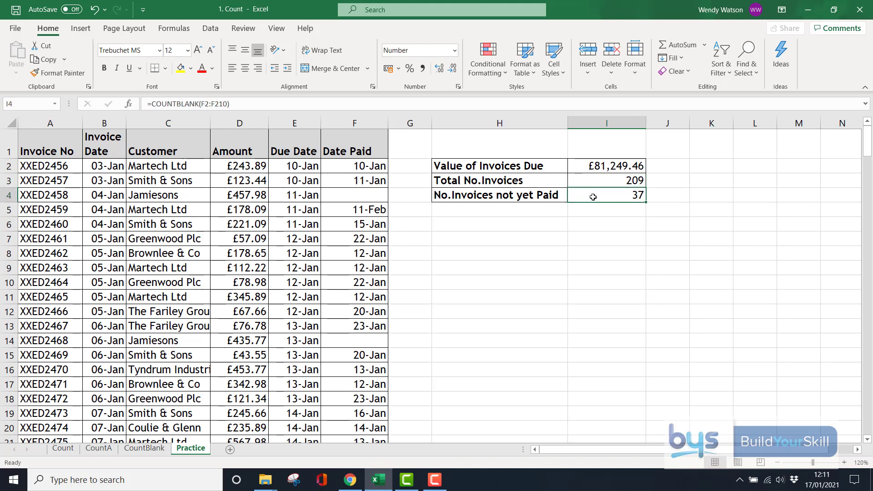